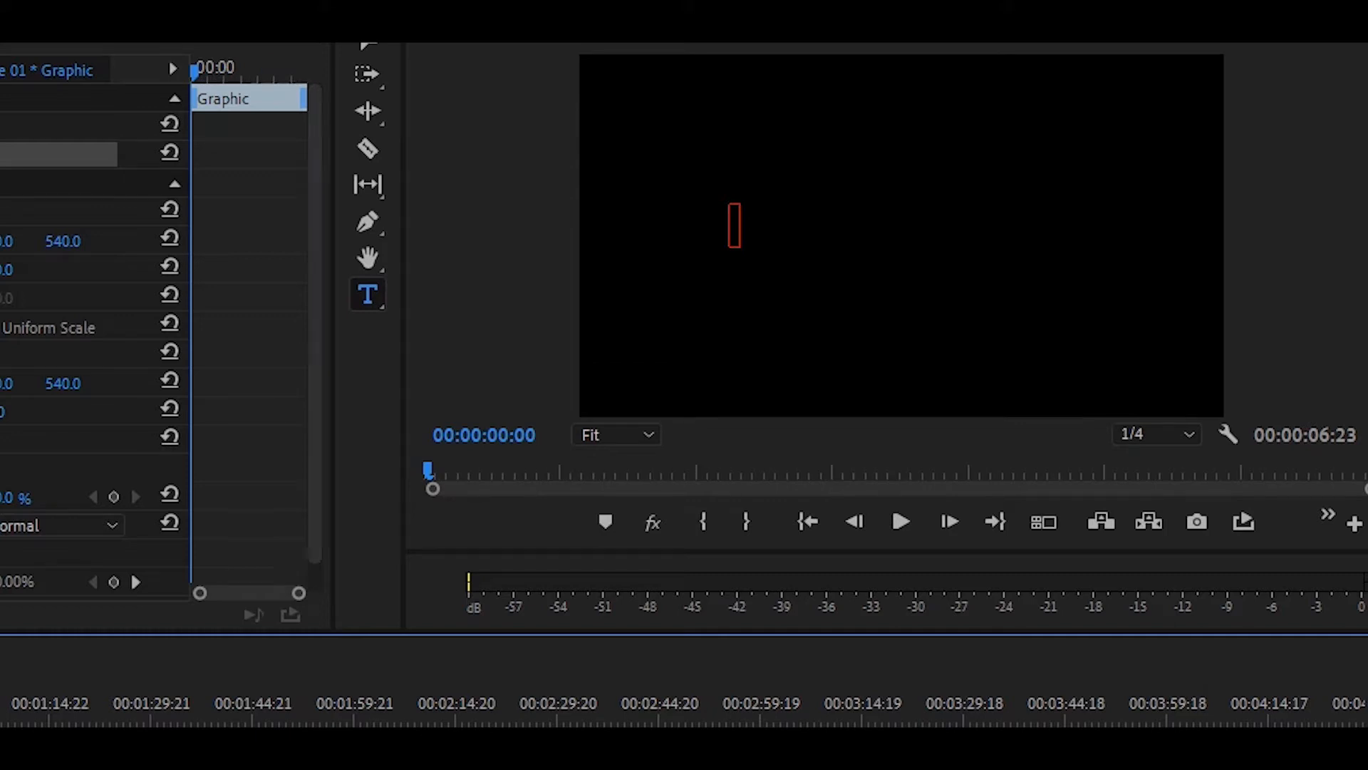
left_click(735, 225)
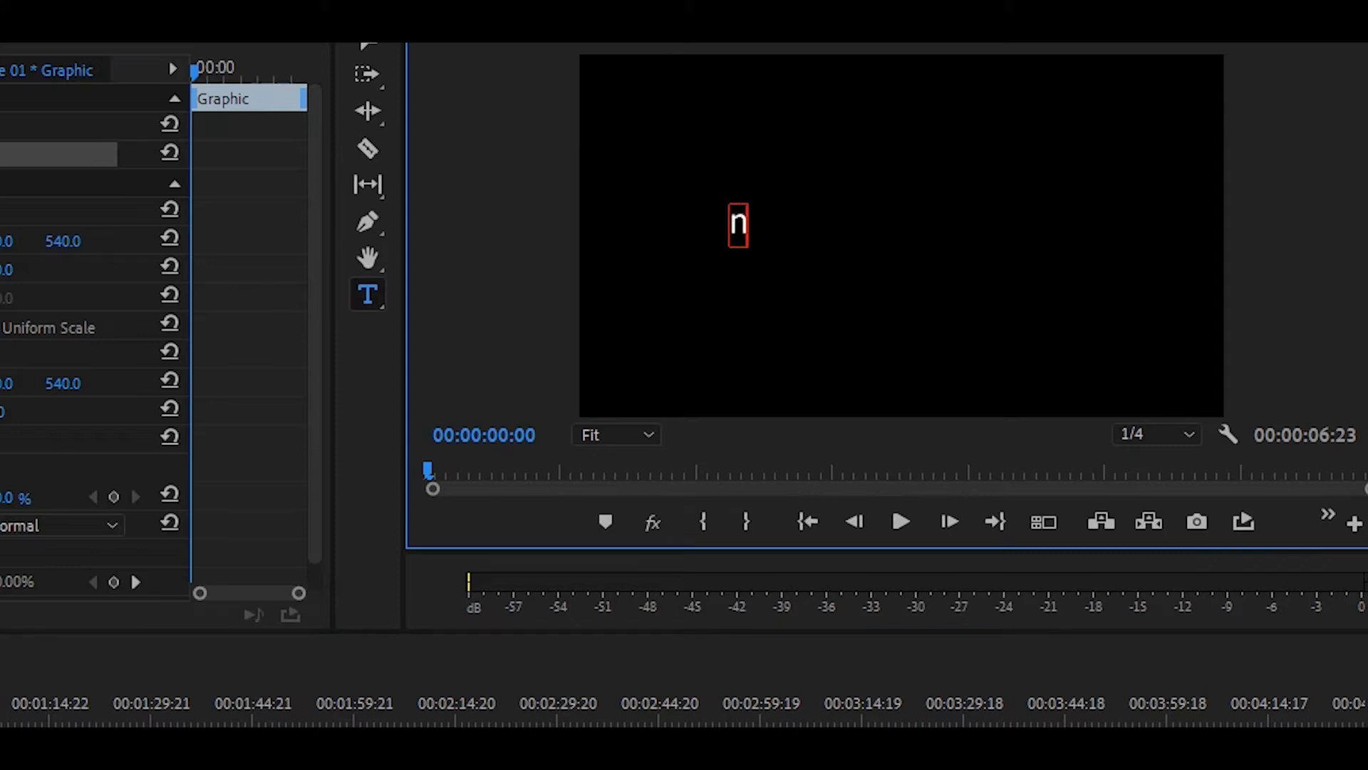
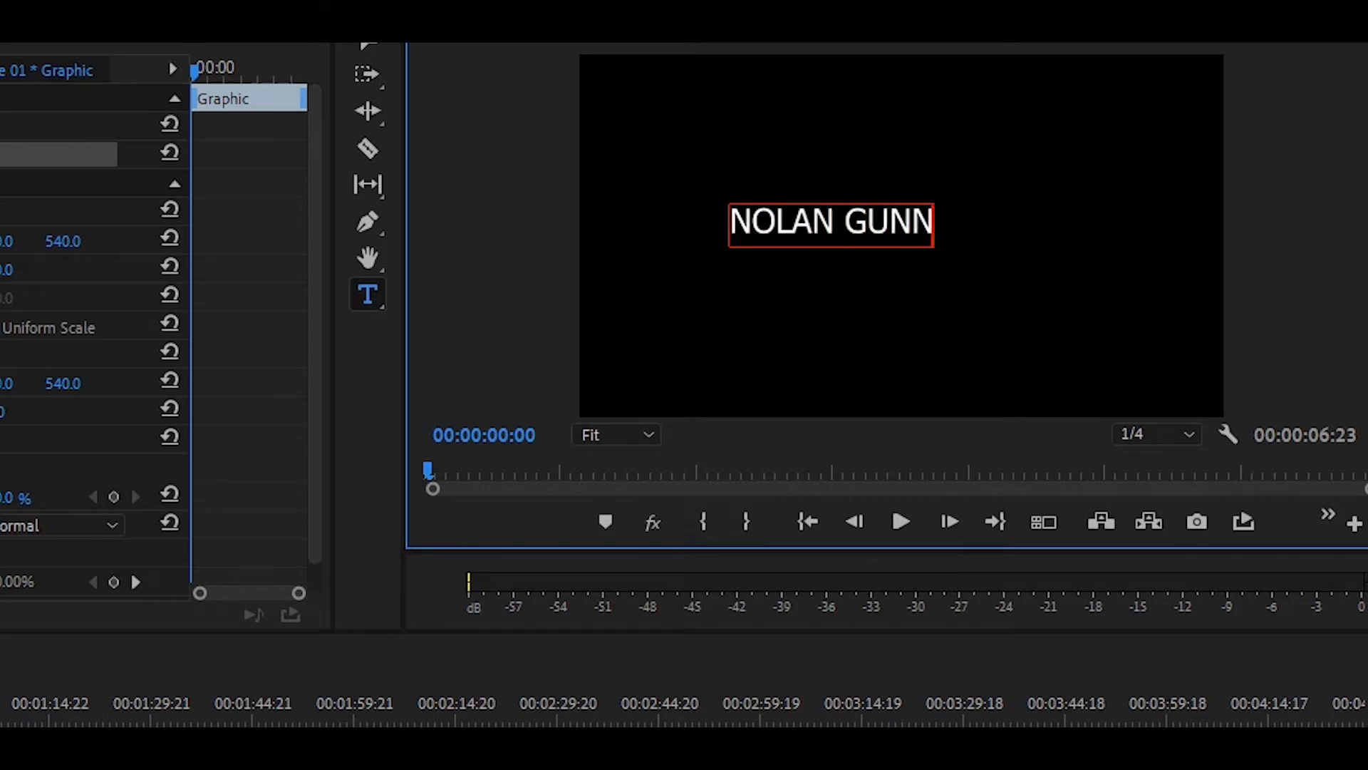
left_click(166, 217)
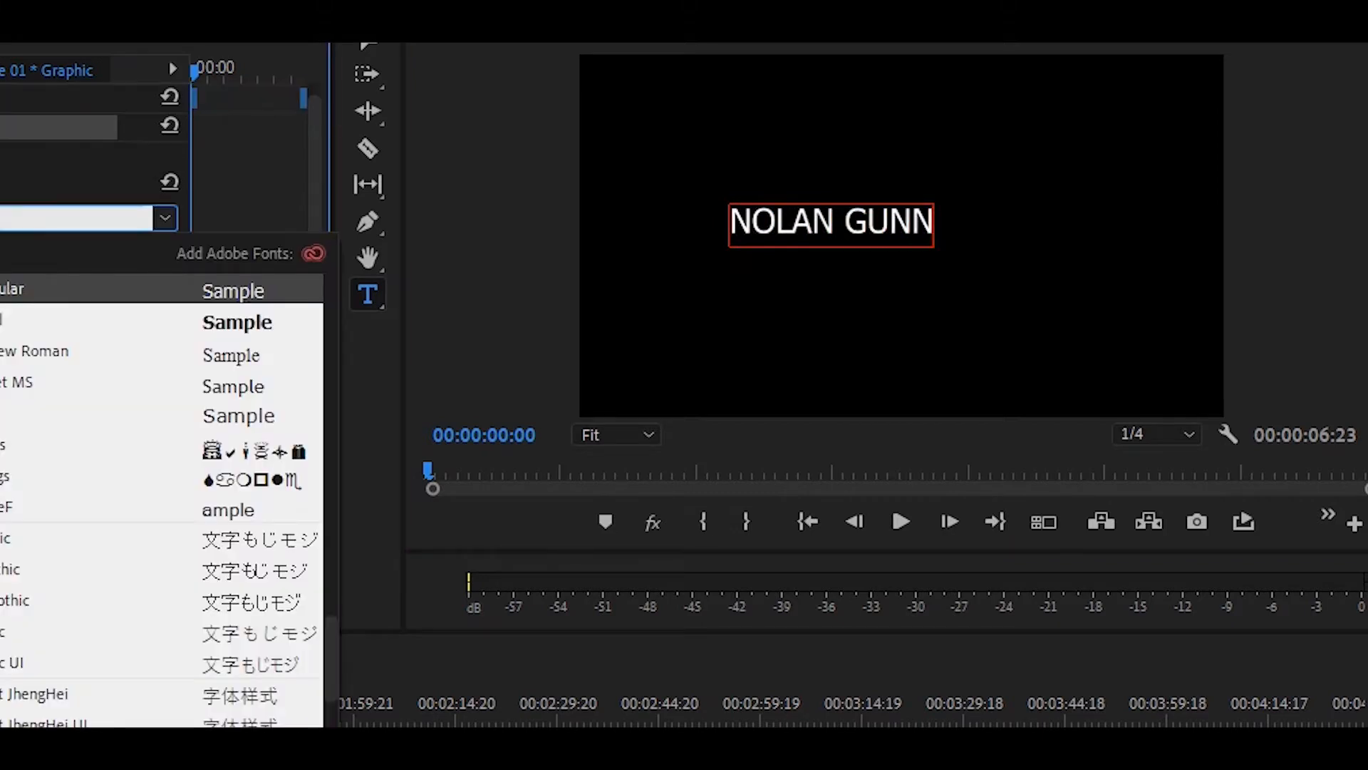
type("NEXA")
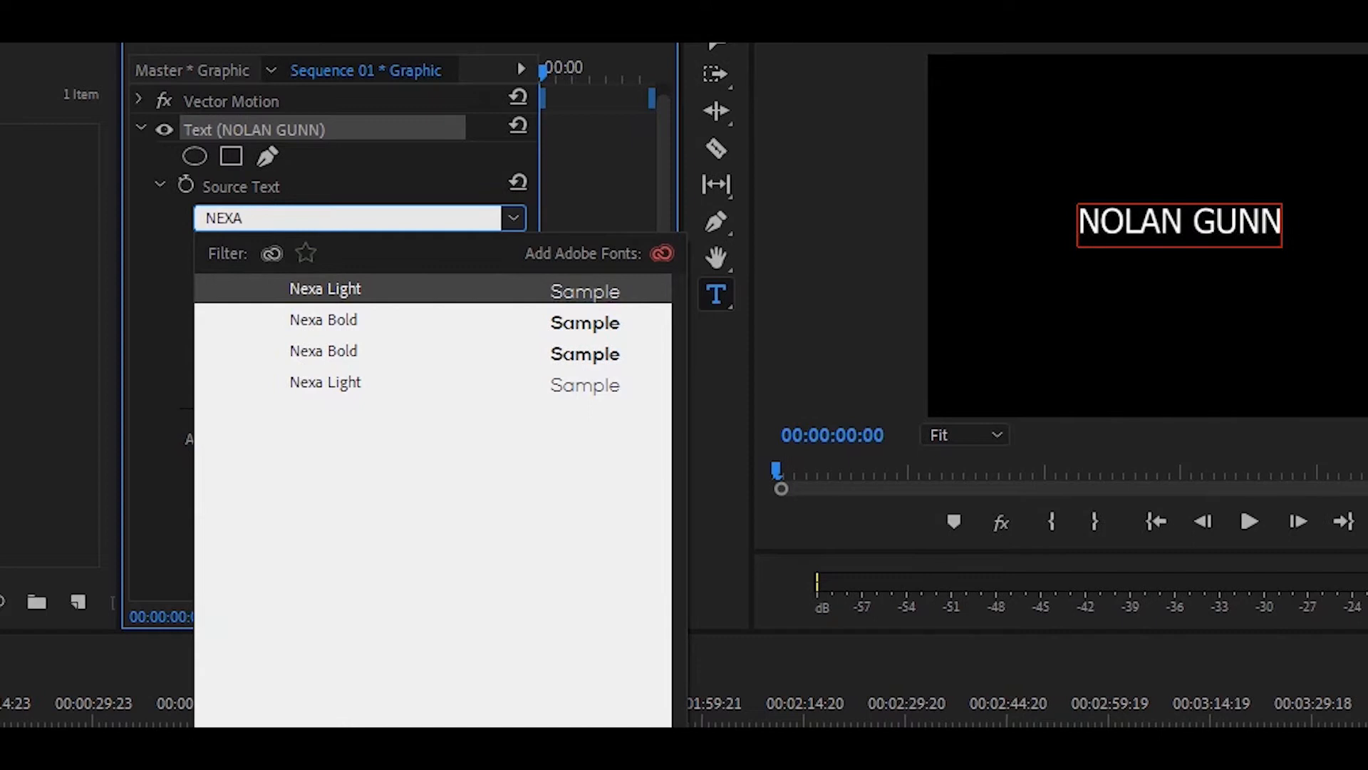
key("Return")
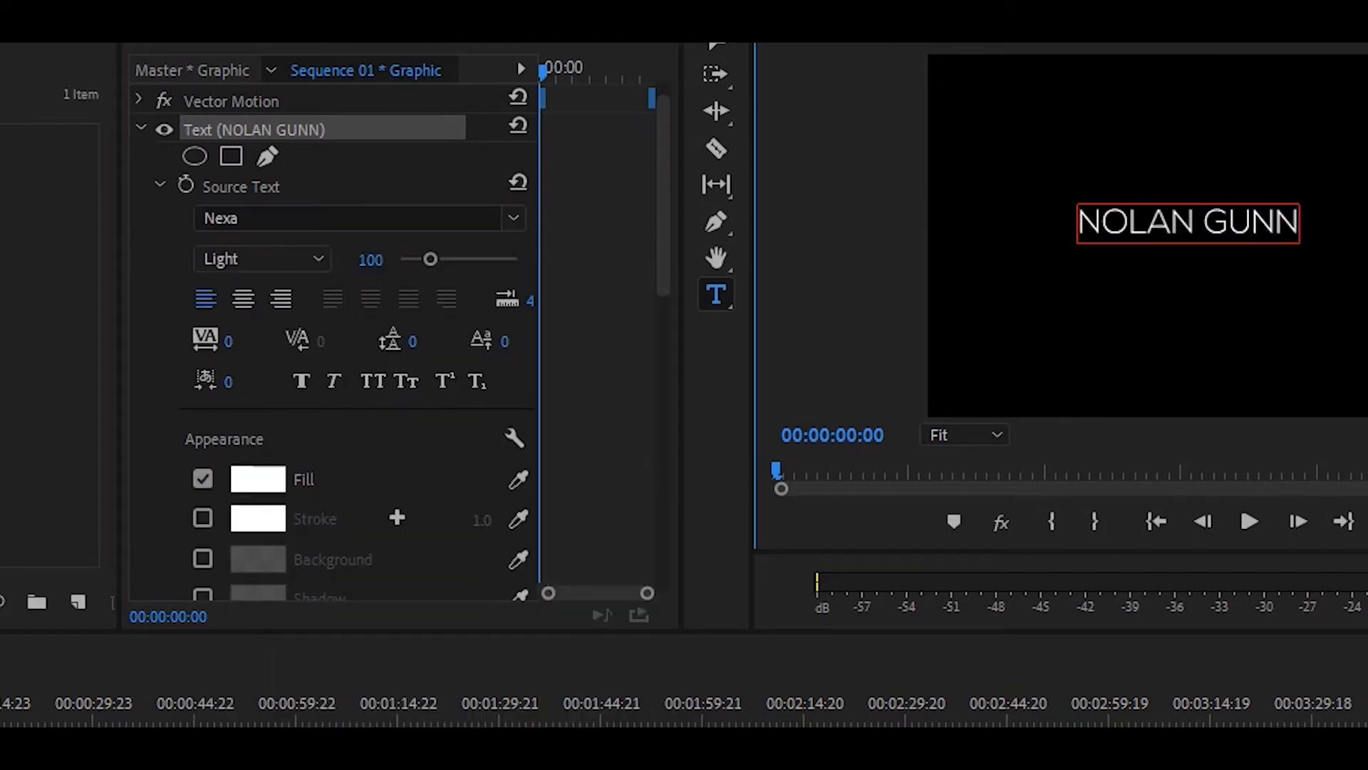
left_click_drag(1202, 225, 1299, 225)
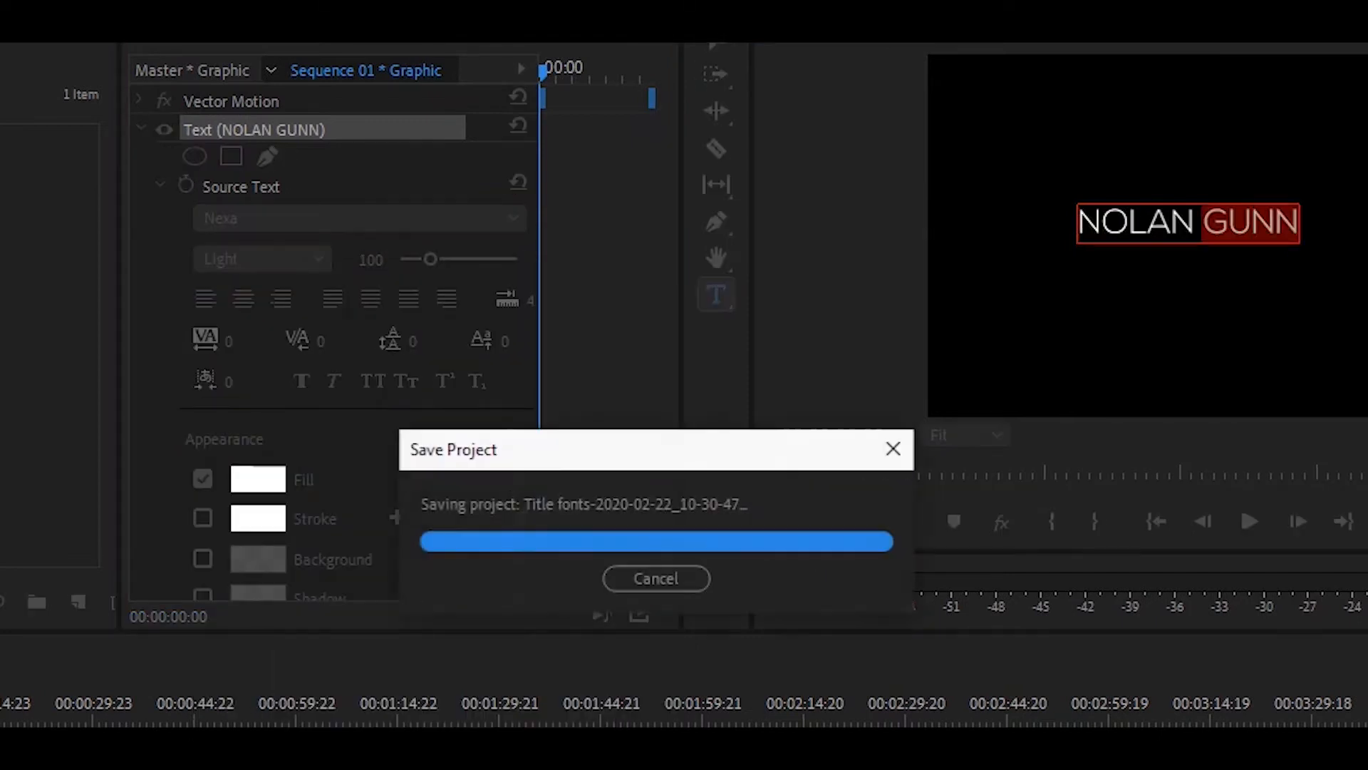
left_click(349, 218)
left_click(69, 320)
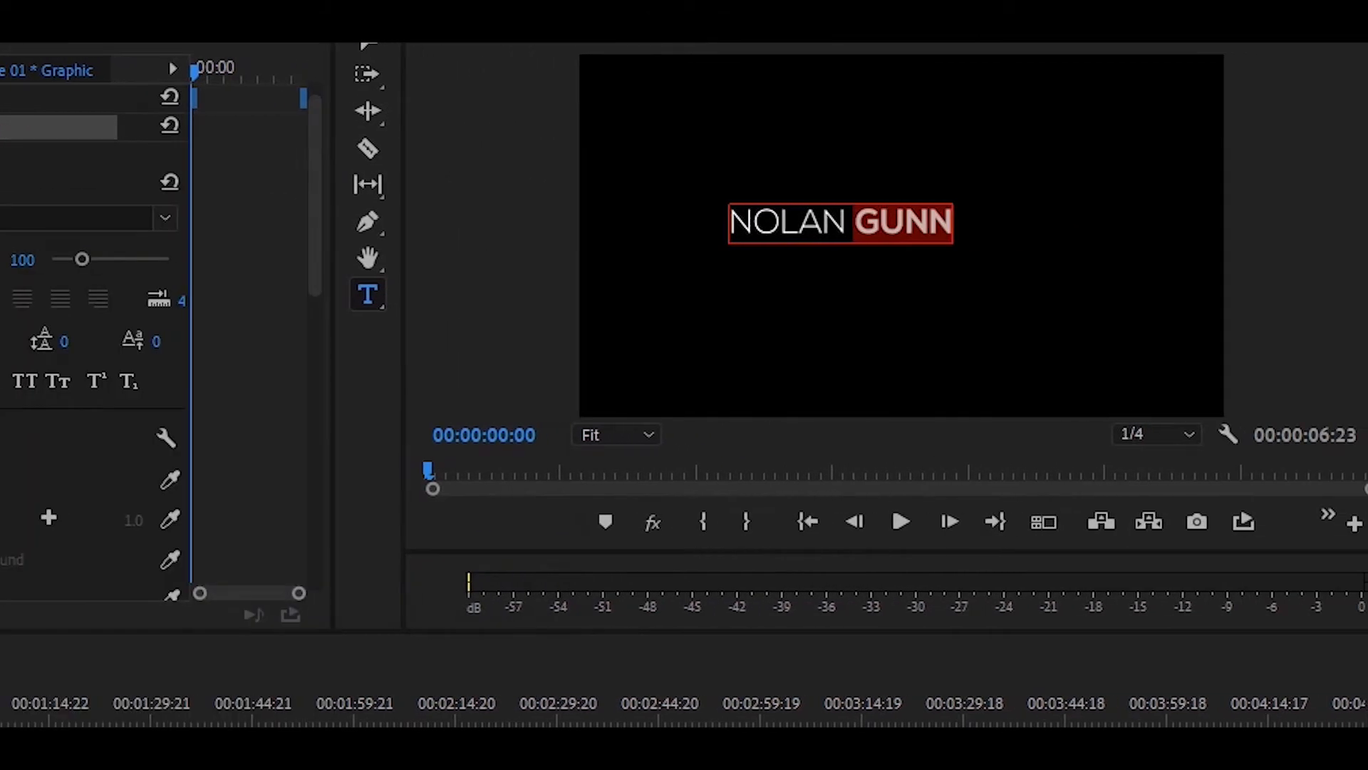
left_click(878, 224)
left_click(367, 46)
left_click_drag(841, 223, 900, 238)
left_click(900, 328)
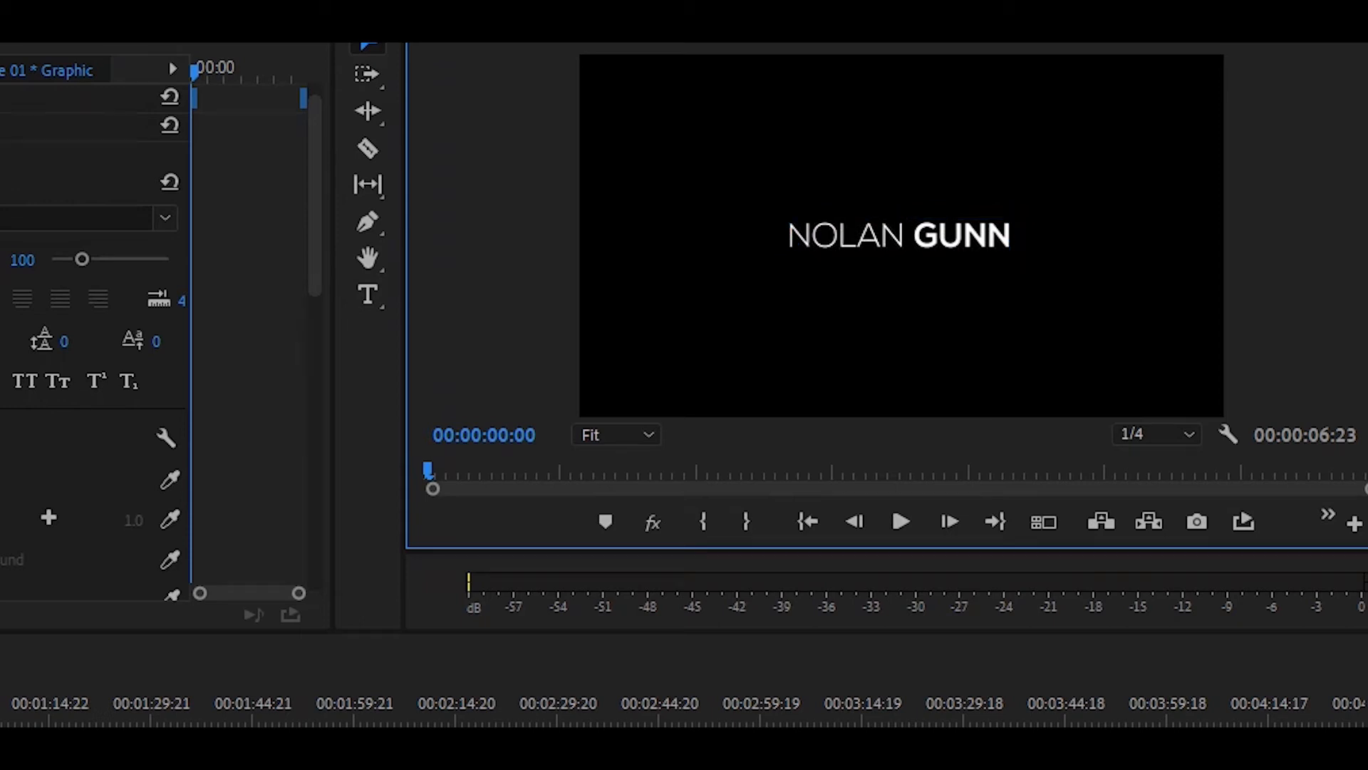
left_click(900, 235)
left_click(505, 624)
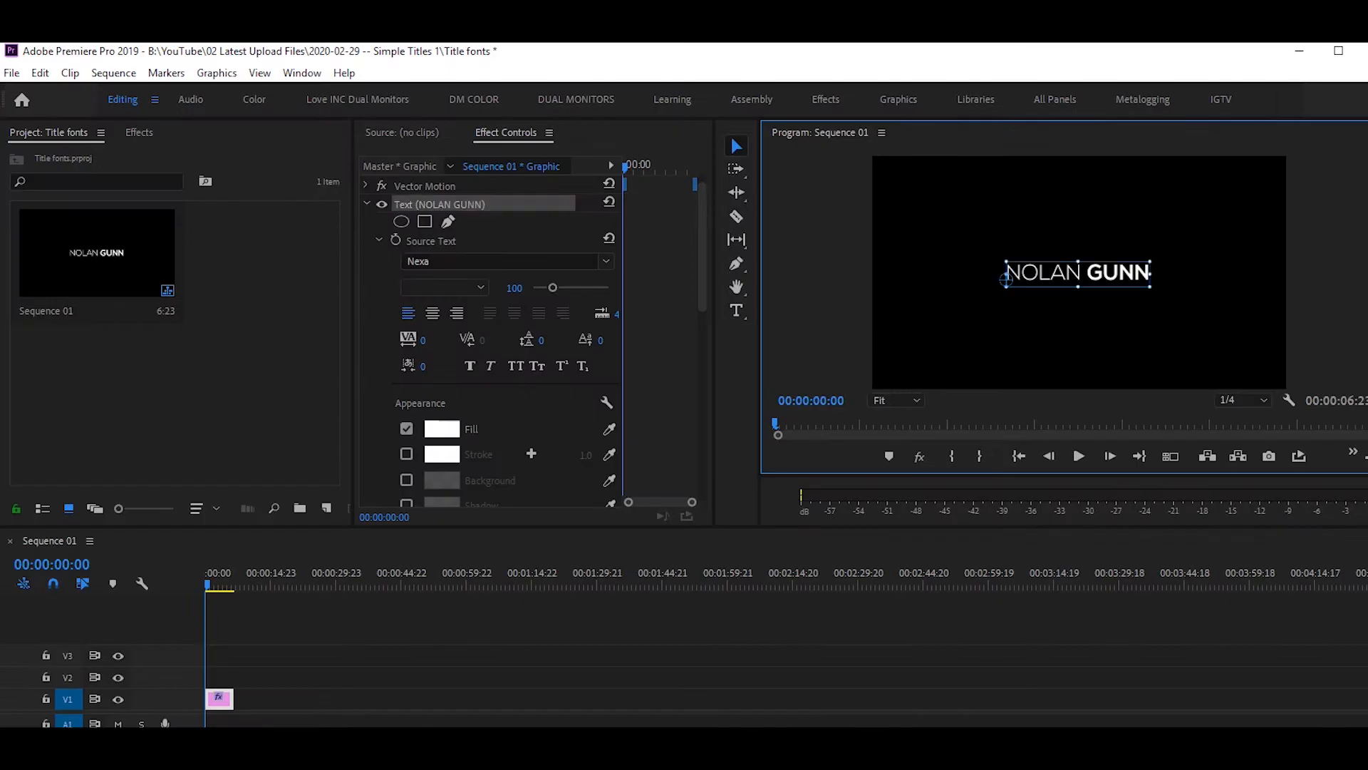
left_click_drag(233, 700, 307, 701)
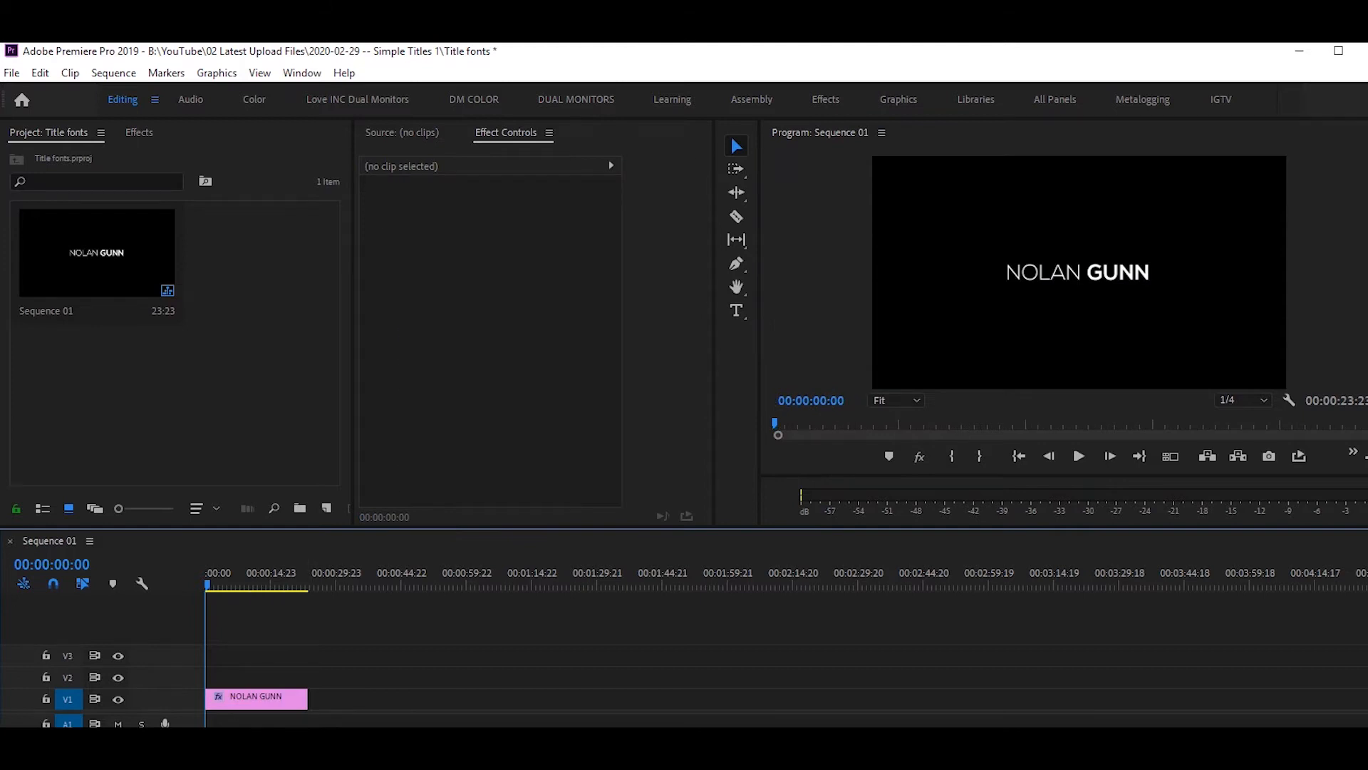
Open the Effects panel and browse the Custom Video and Video Effects folders.
left_click(232, 701)
key("shift+7")
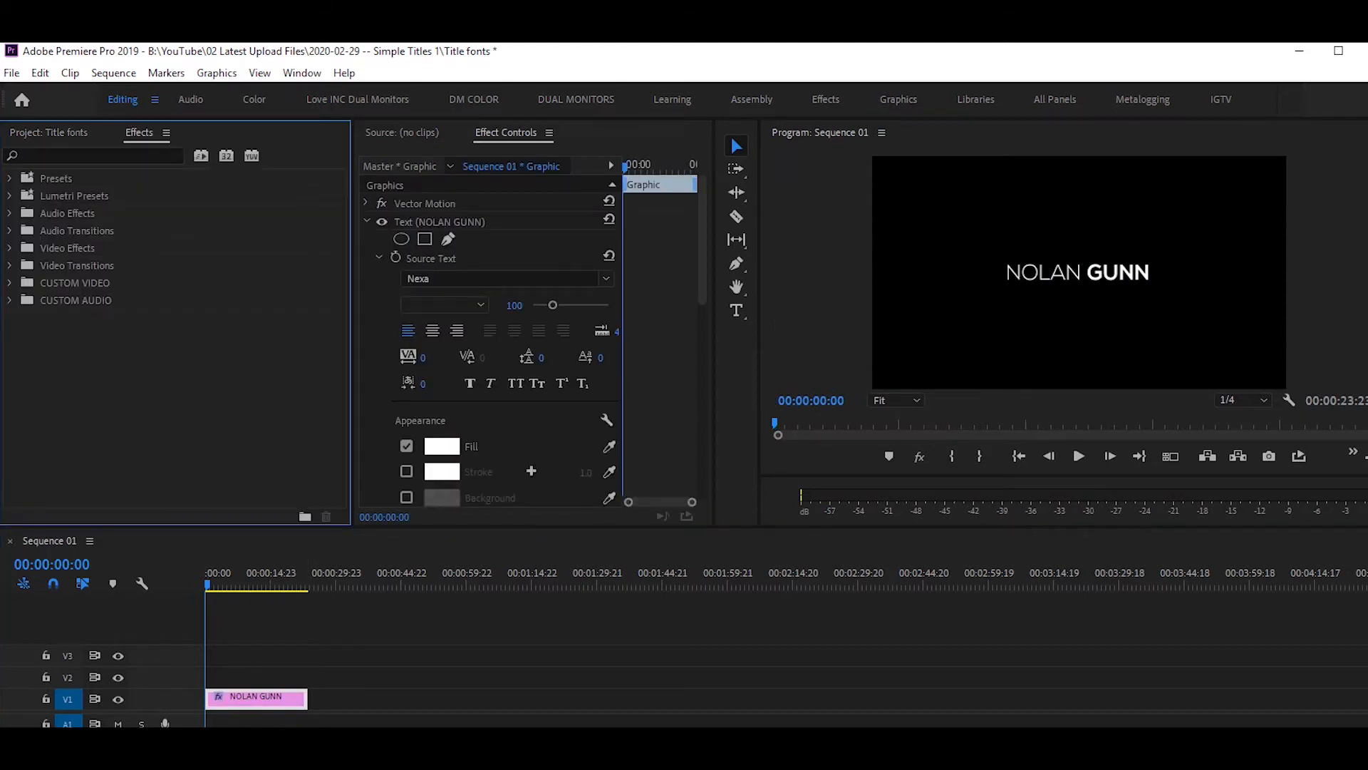
left_click(10, 283)
left_click(80, 335)
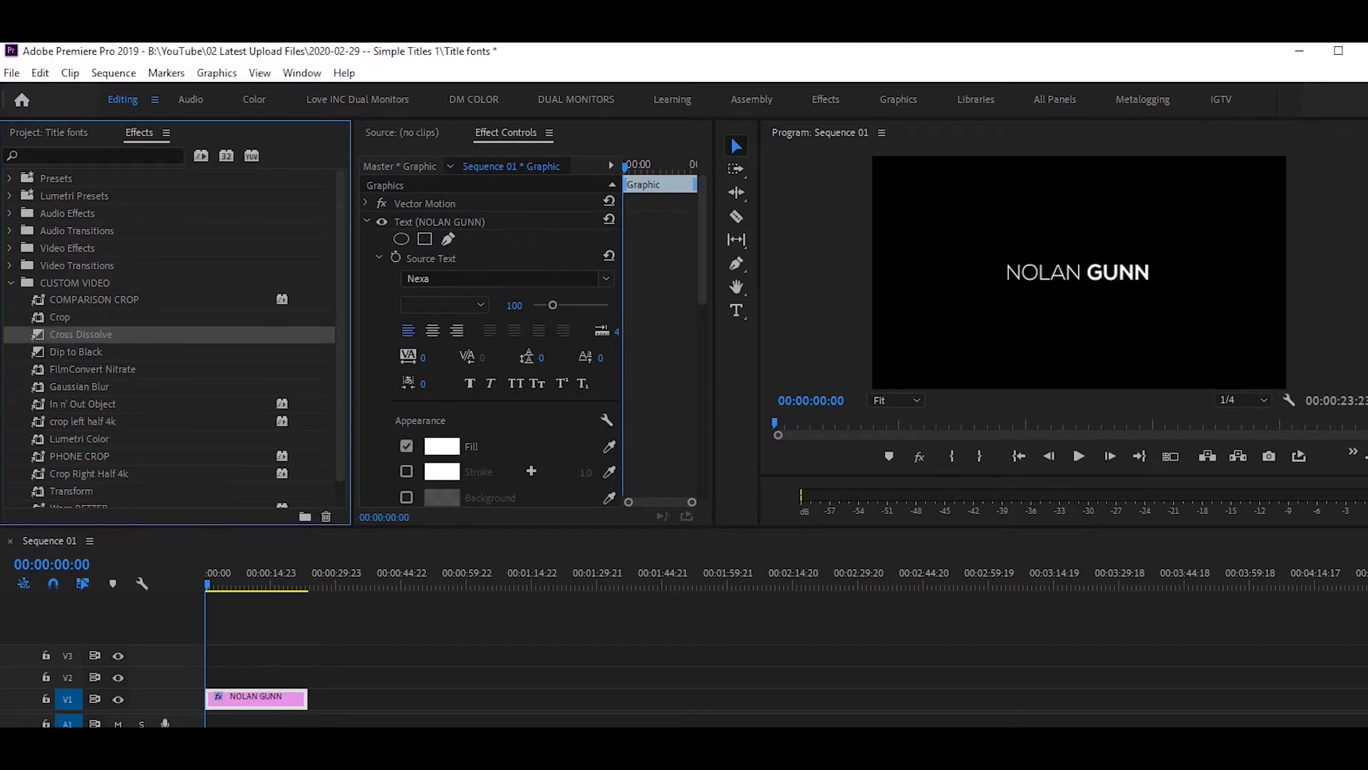
left_click(11, 283)
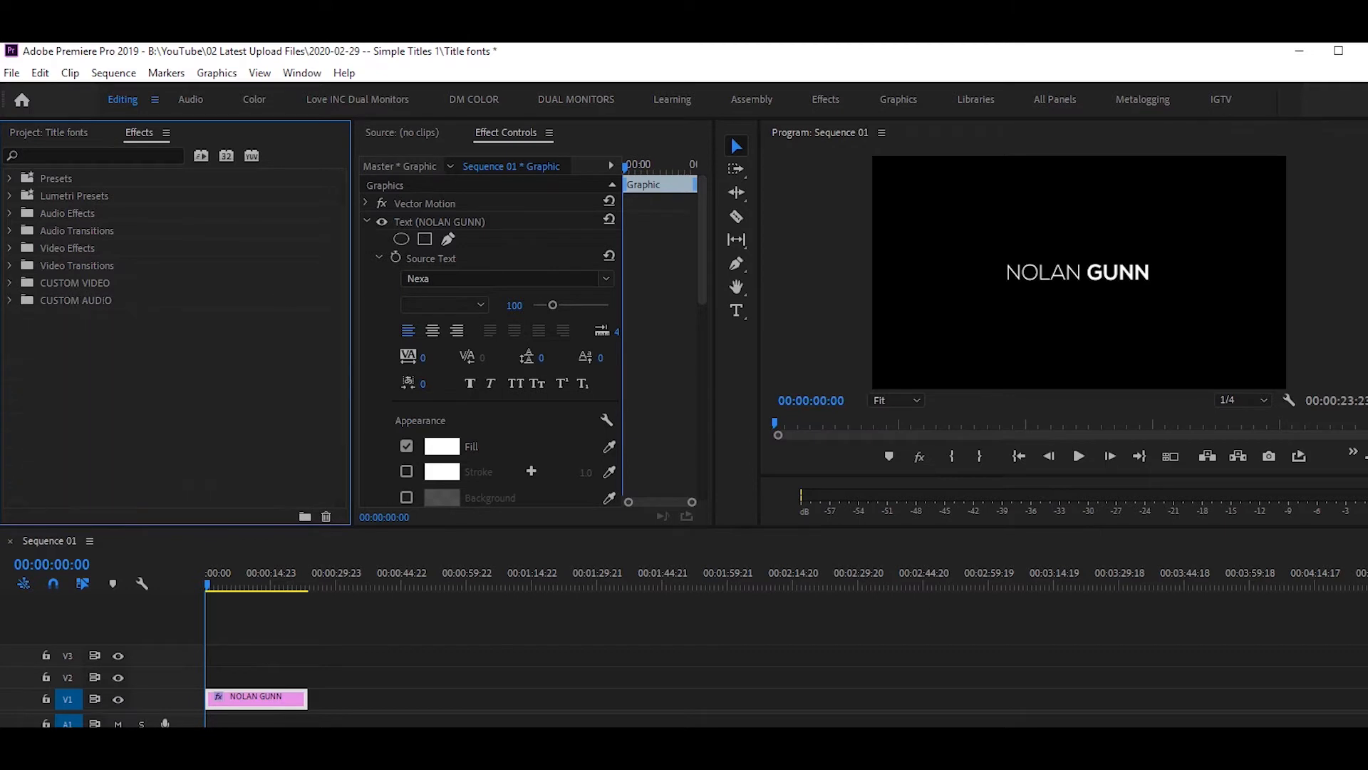
left_click(9, 248)
scroll(171, 335, "down", 1)
scroll(171, 335, "up", 2)
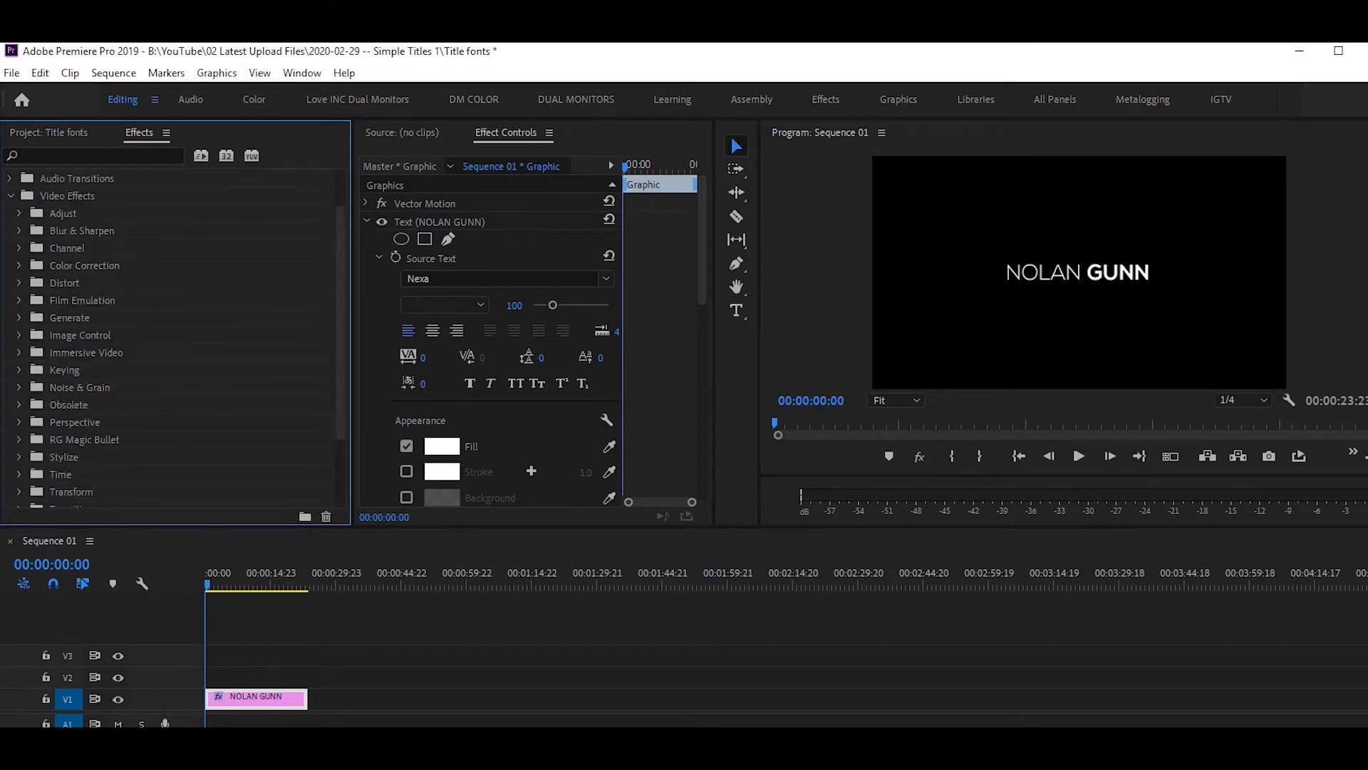
left_click(94, 157)
type("CROSS")
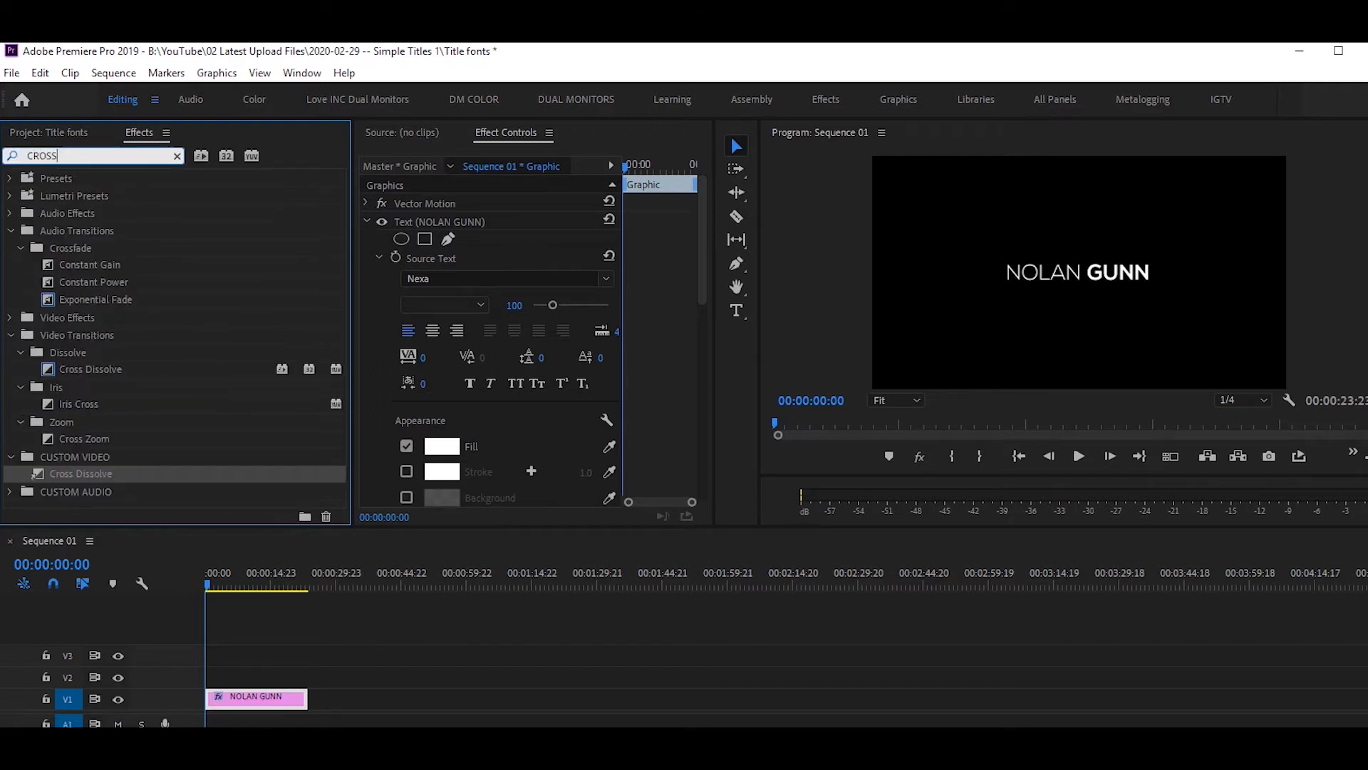
left_click(90, 369)
left_click(77, 335)
left_click(68, 352)
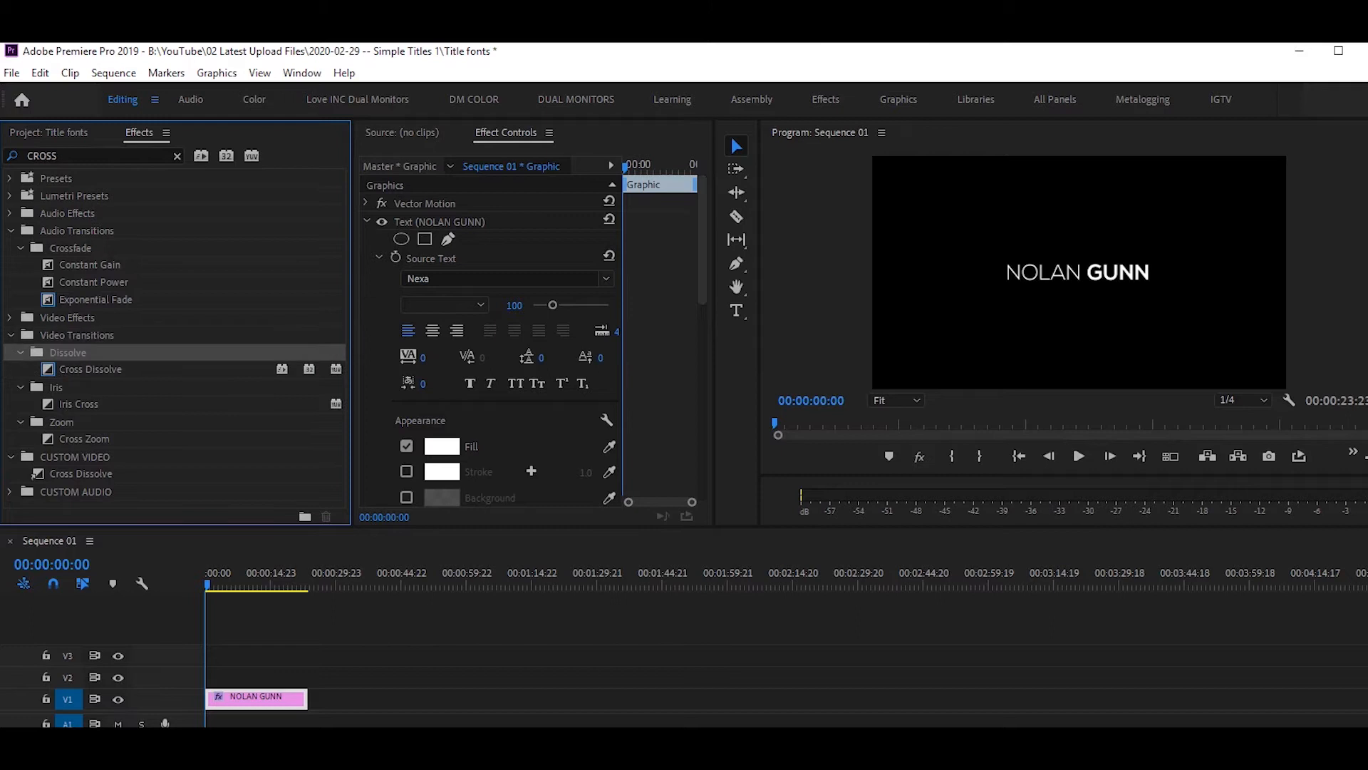
left_click(90, 369)
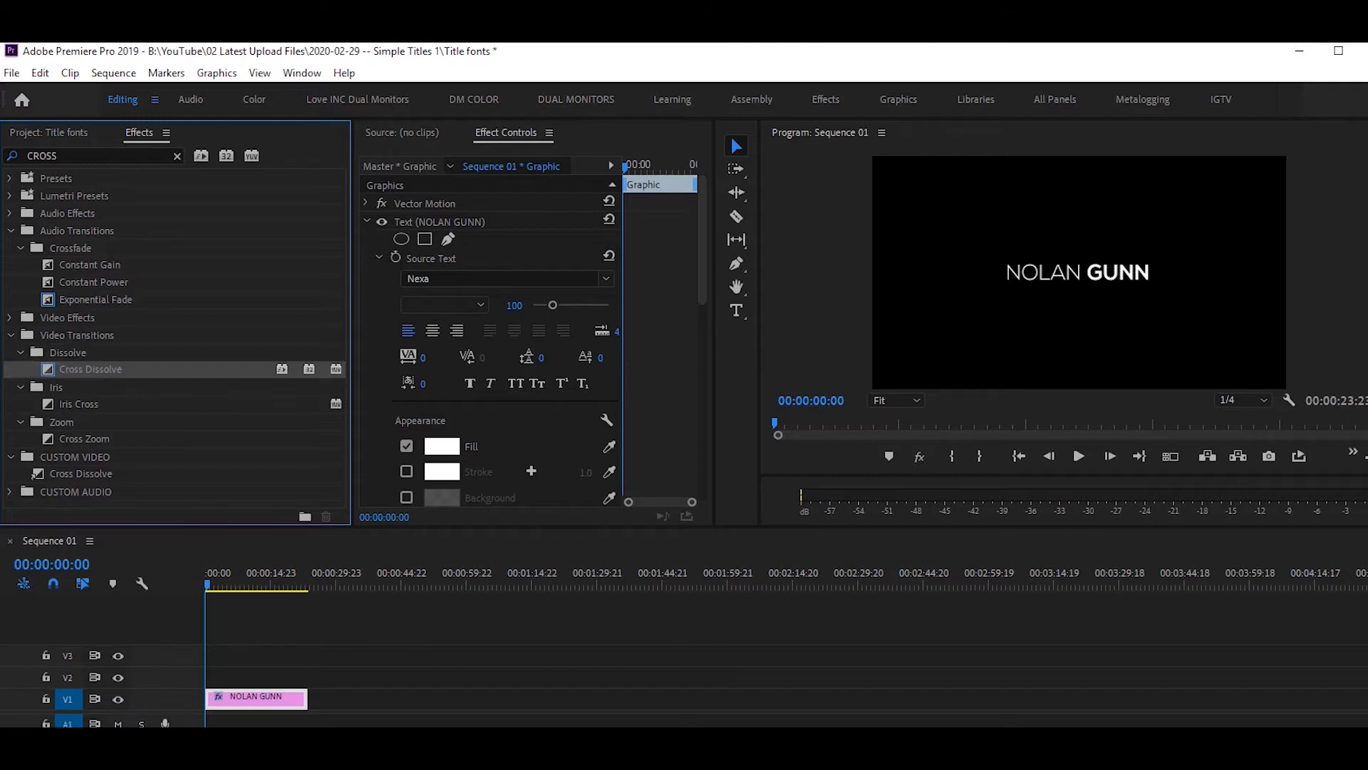
mouse_move(214, 699)
left_mouse_down()
mouse_move(306, 699)
mouse_move(218, 700)
left_mouse_up()
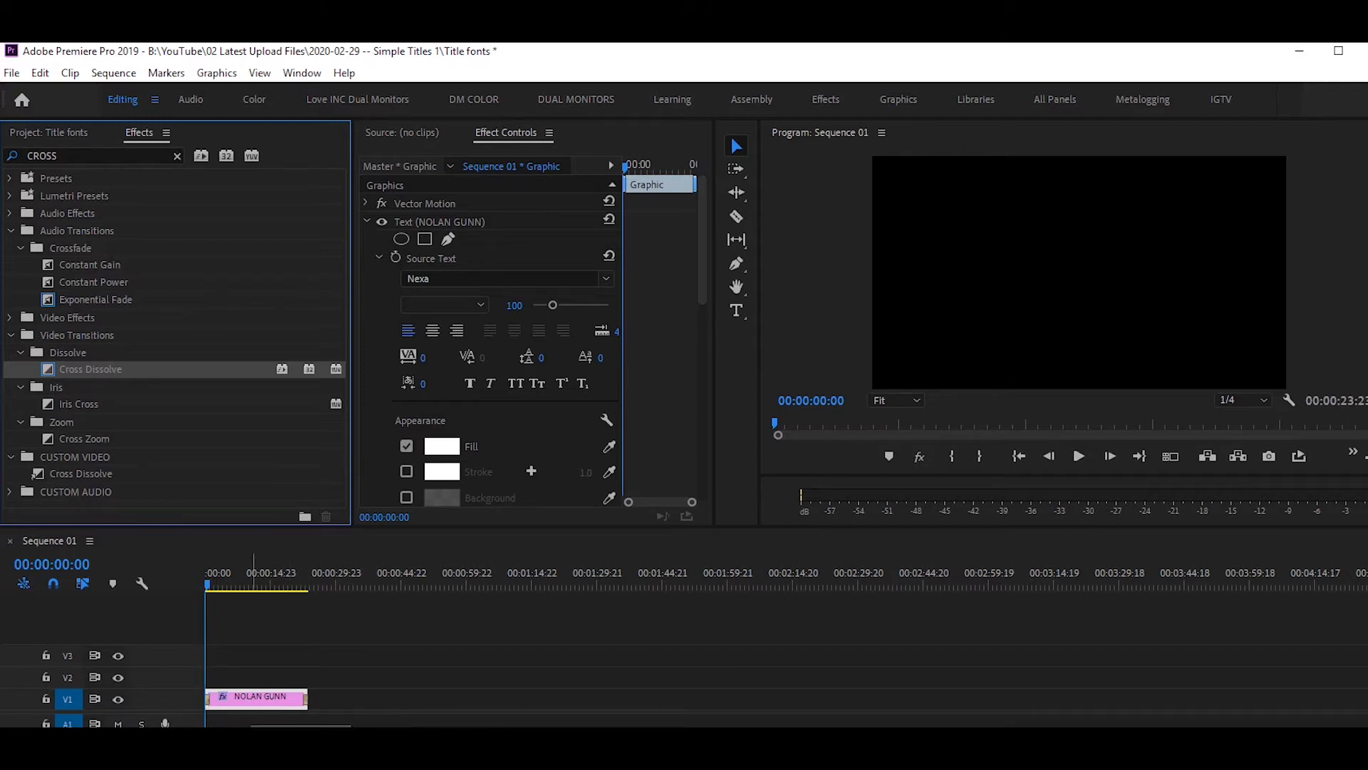
Zoom into the timeline and lengthen the opening Cross Dissolve to about four seconds.
left_click(251, 659)
scroll(227, 659, "up", 1)
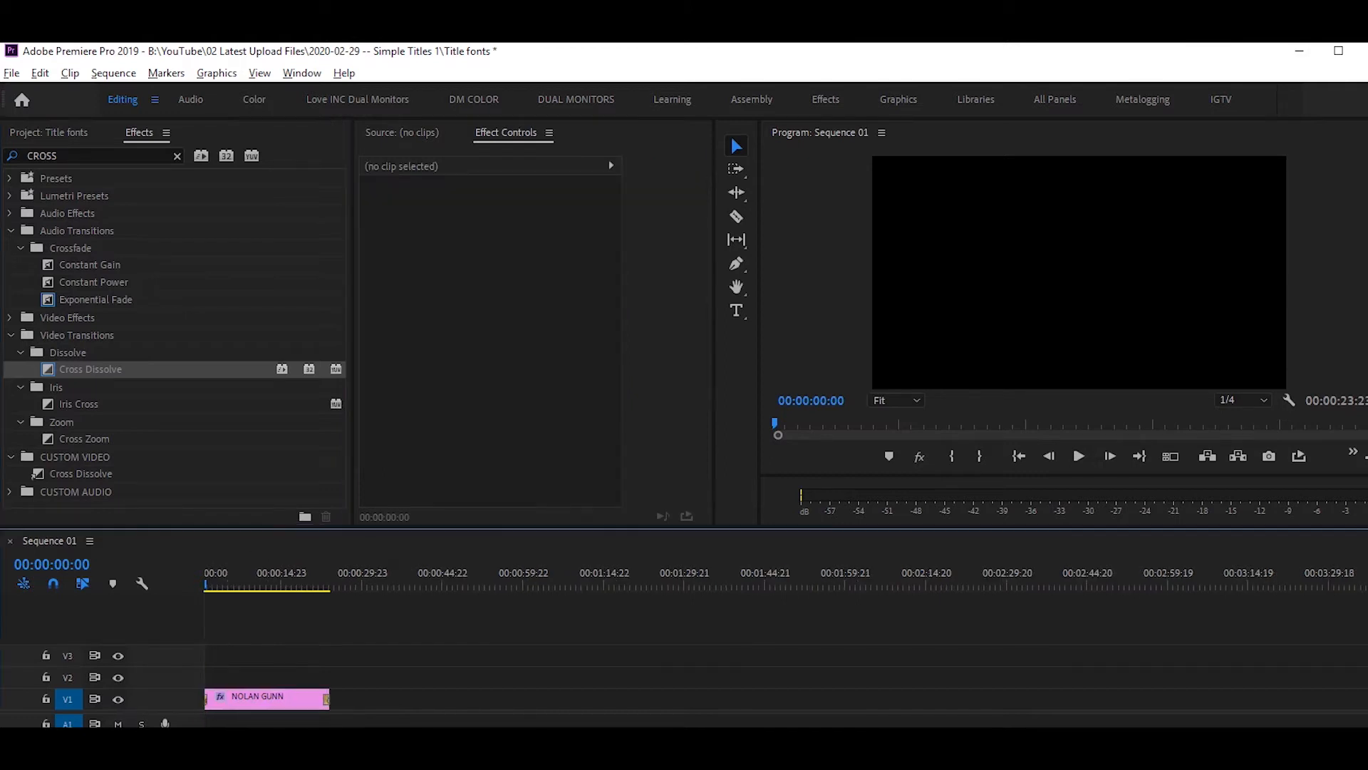
scroll(227, 660, "up", 5)
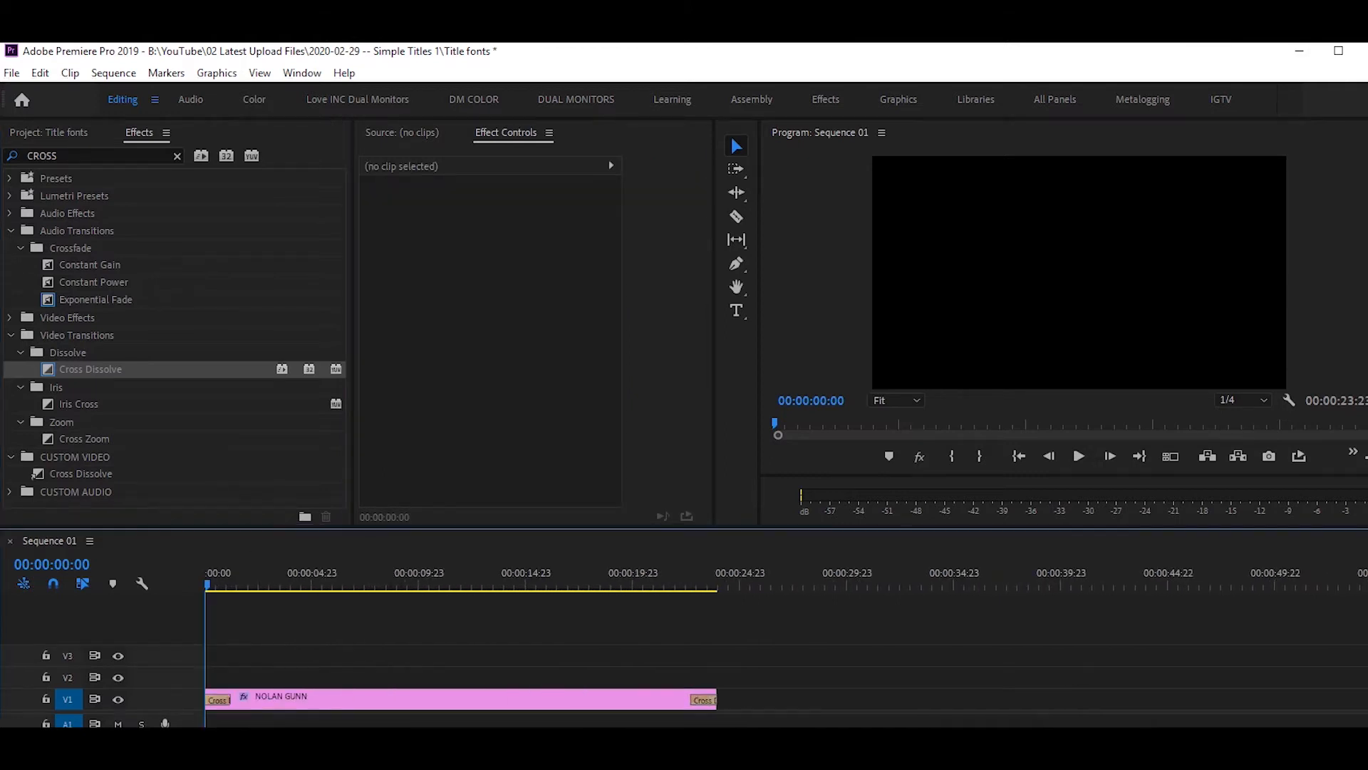
scroll(227, 660, "up", 2)
scroll(227, 660, "down", 4)
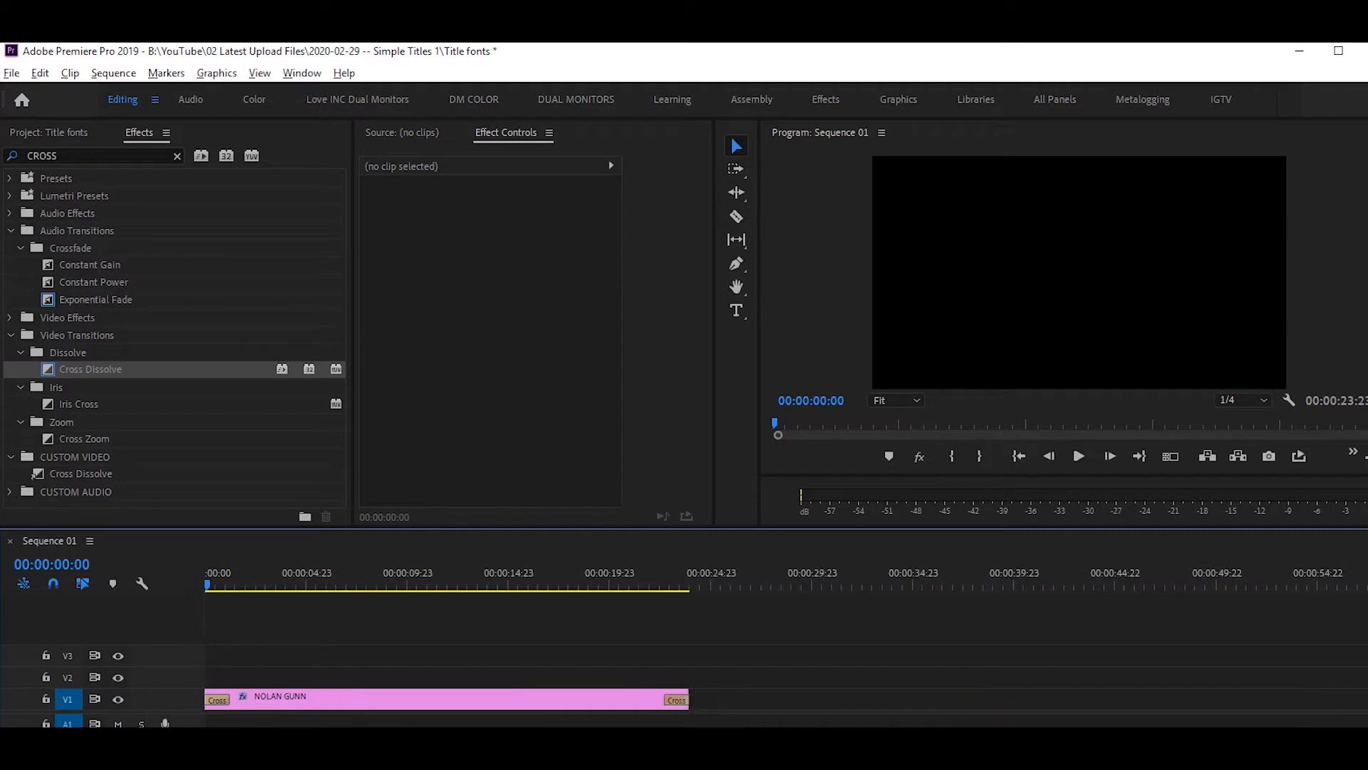
scroll(226, 660, "up", 2)
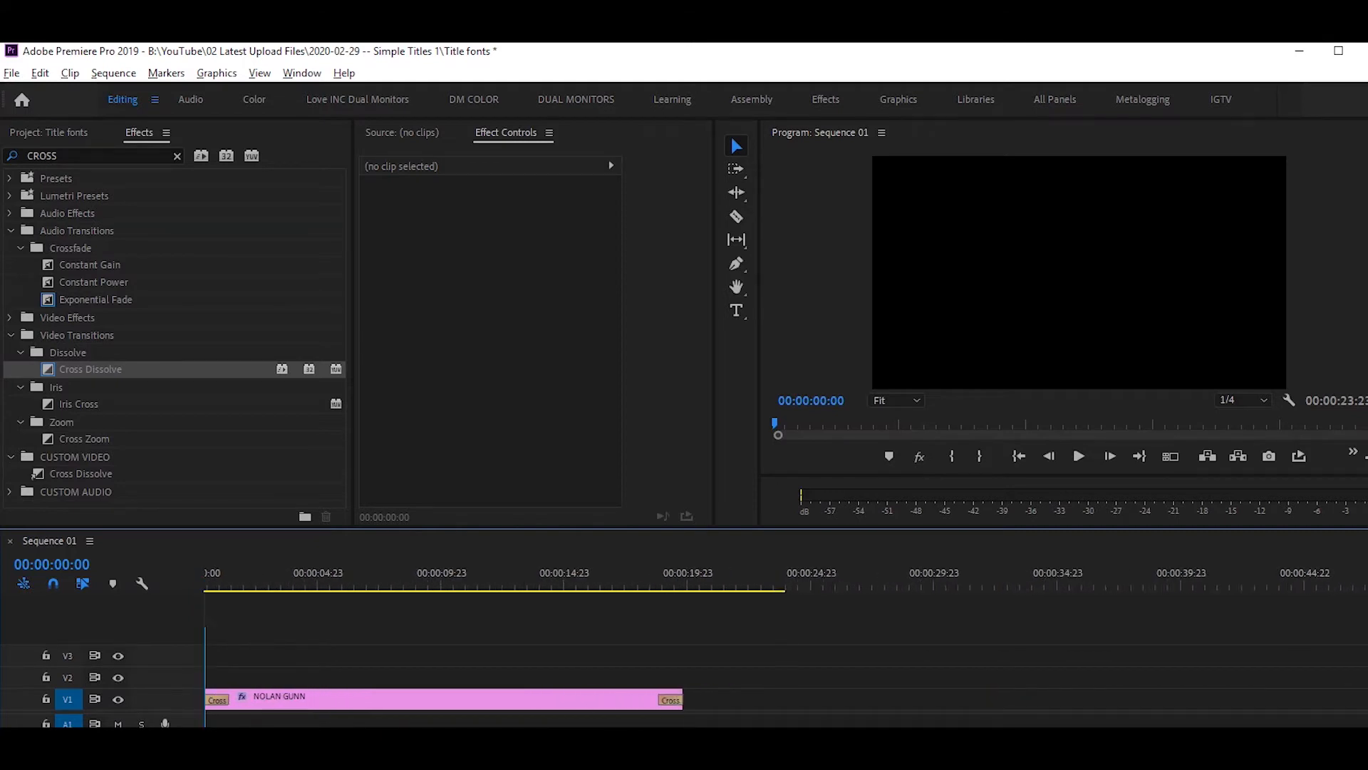
scroll(227, 659, "up", 2)
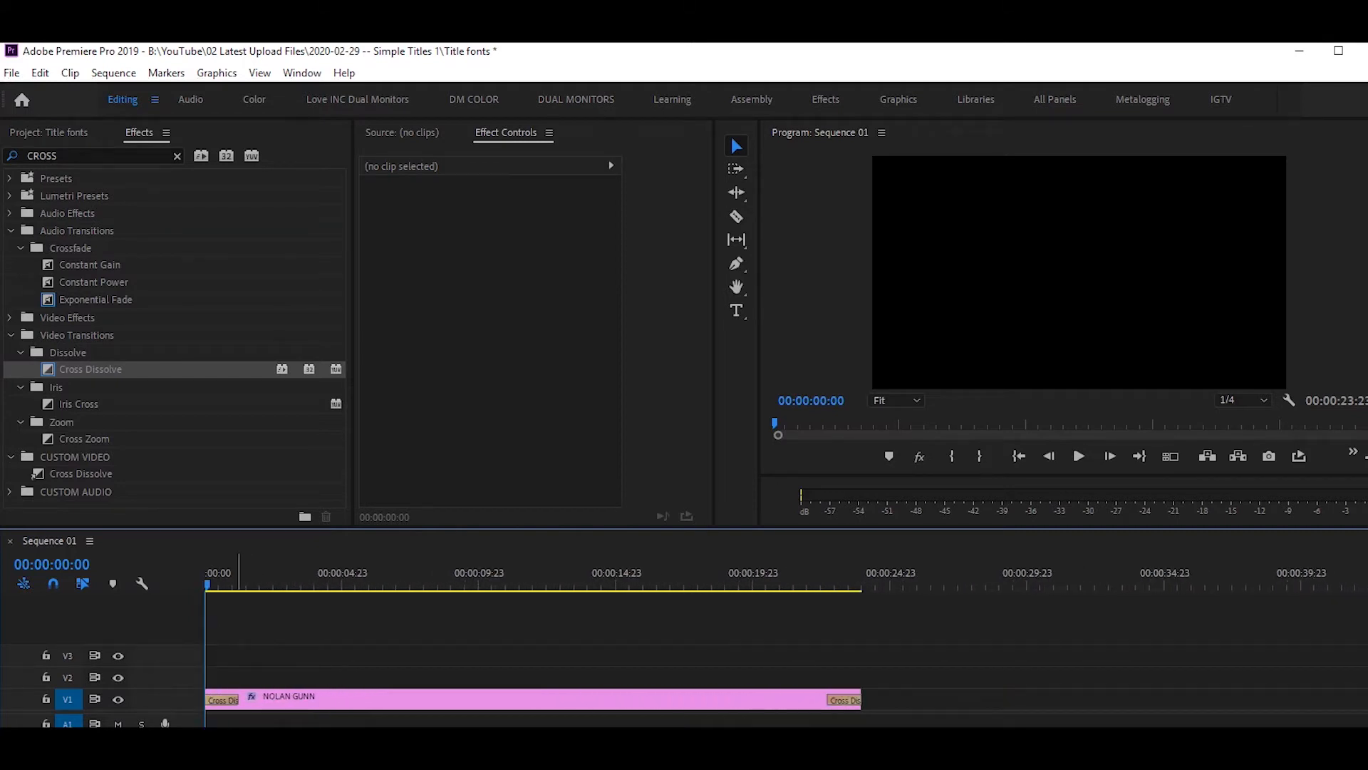
left_click_drag(240, 700, 368, 700)
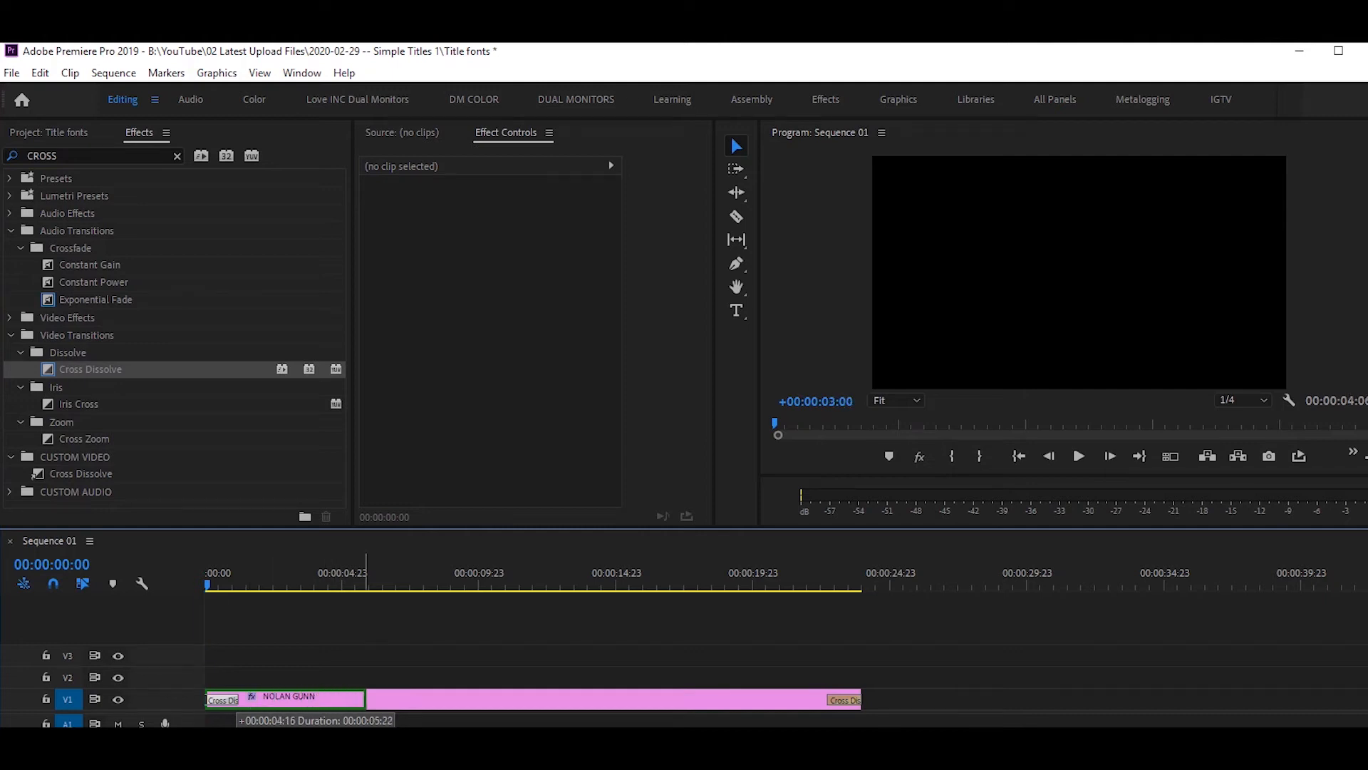
Stretch the Cross Dissolve further and preview the title fade.
left_click_drag(246, 585, 205, 585)
key("space")
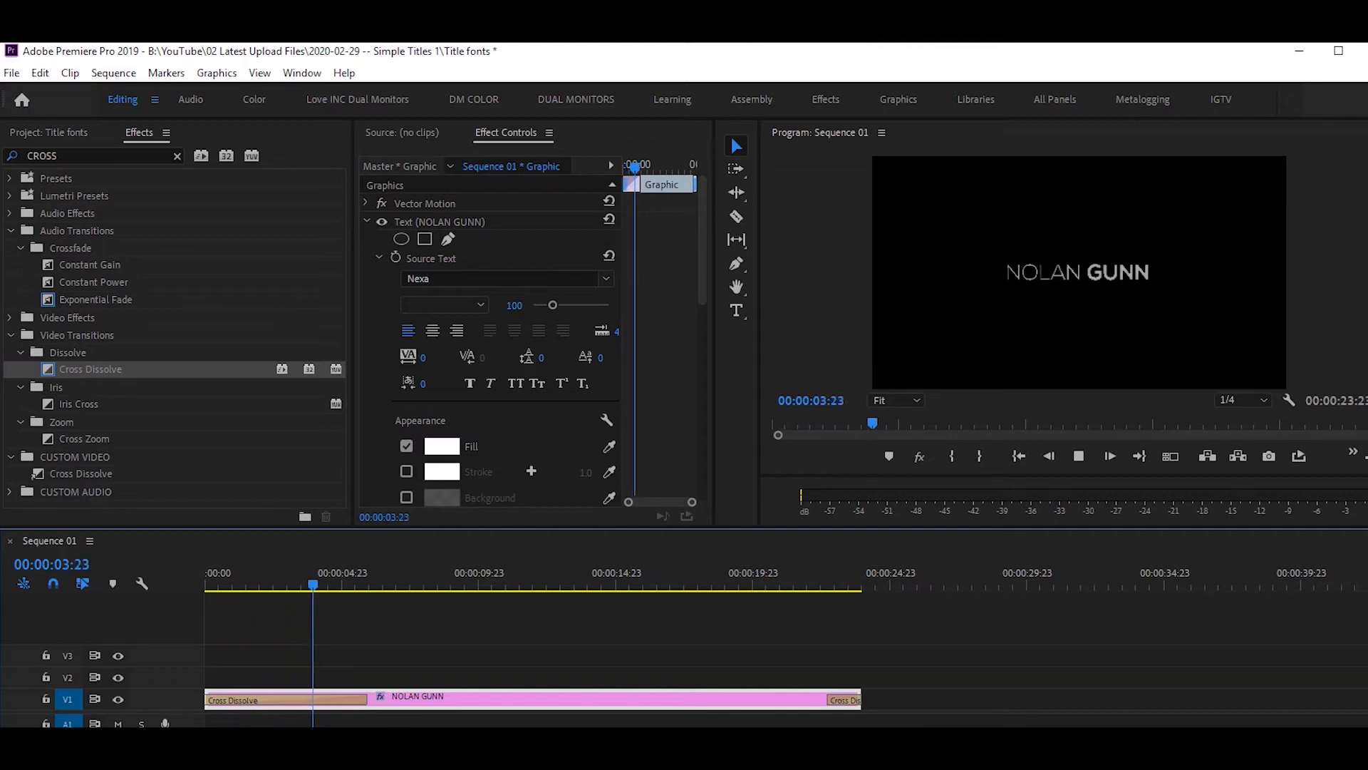
key("space")
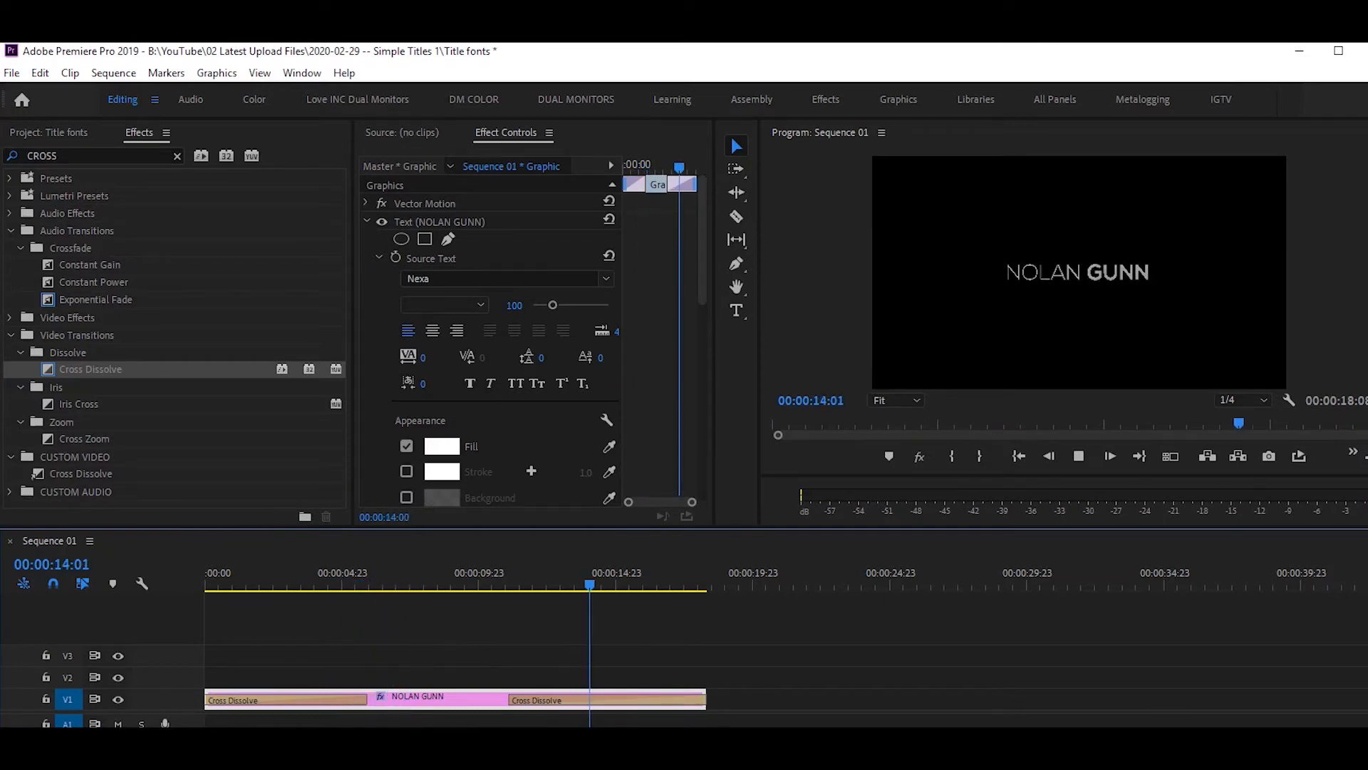
Play, reverse-play with J, and scrub to check the title's fade in and out.
key("space")
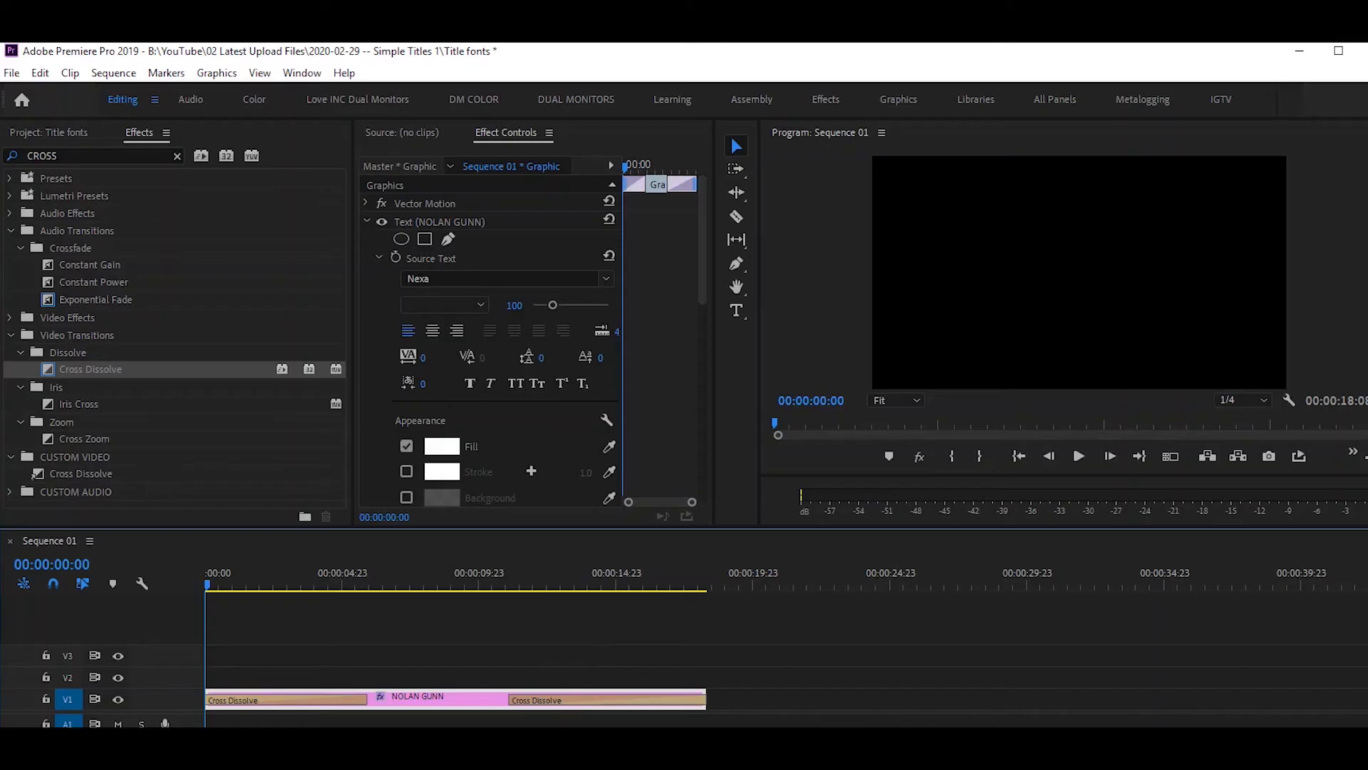
key("space")
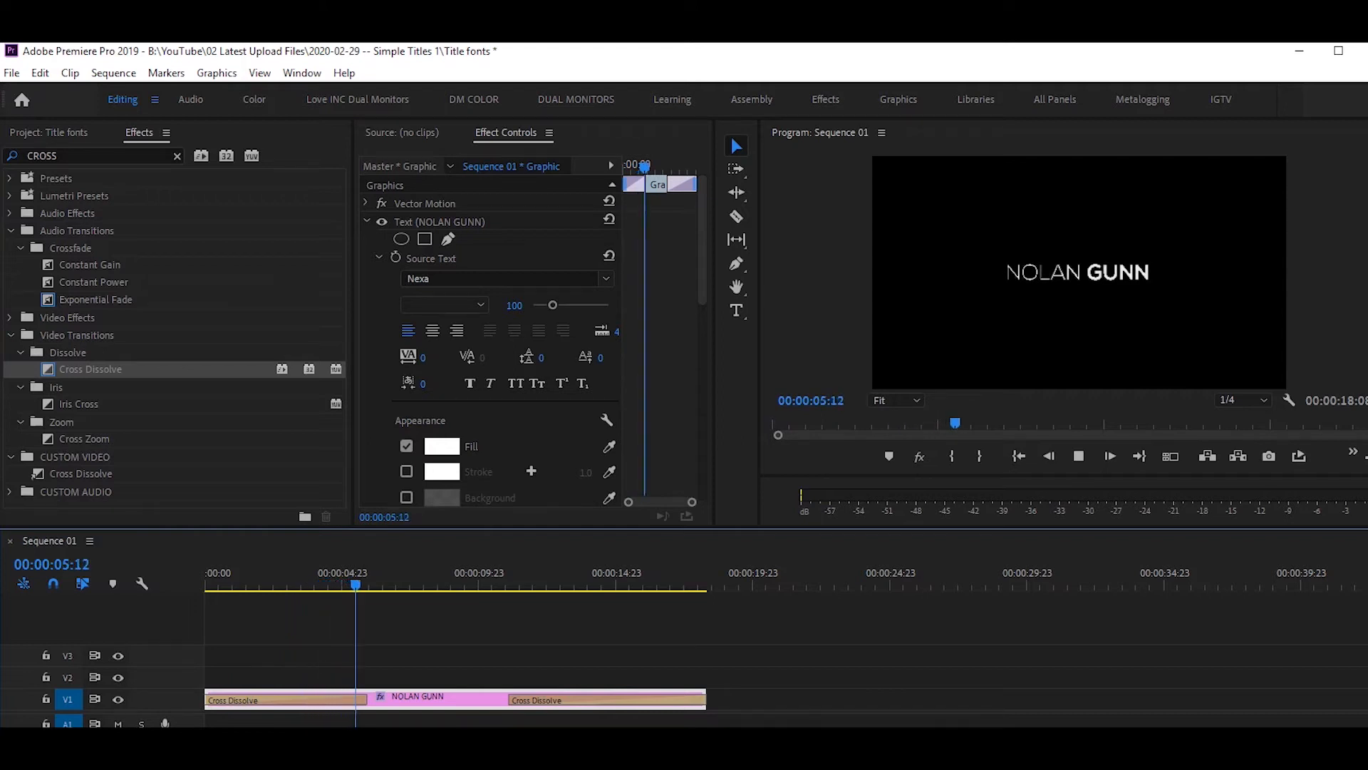
key("space")
key("j")
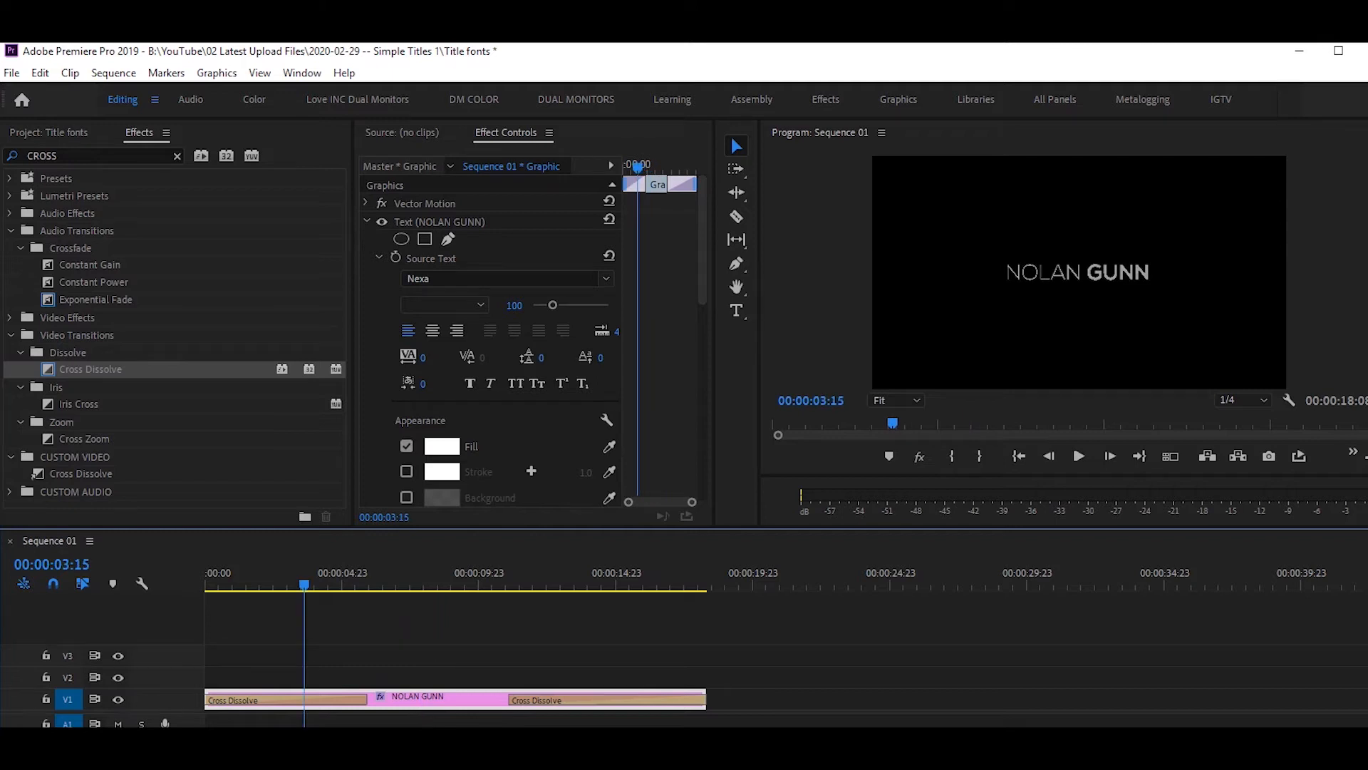
mouse_move(214, 584)
left_mouse_down()
mouse_move(656, 585)
mouse_move(248, 585)
mouse_move(324, 584)
left_mouse_up()
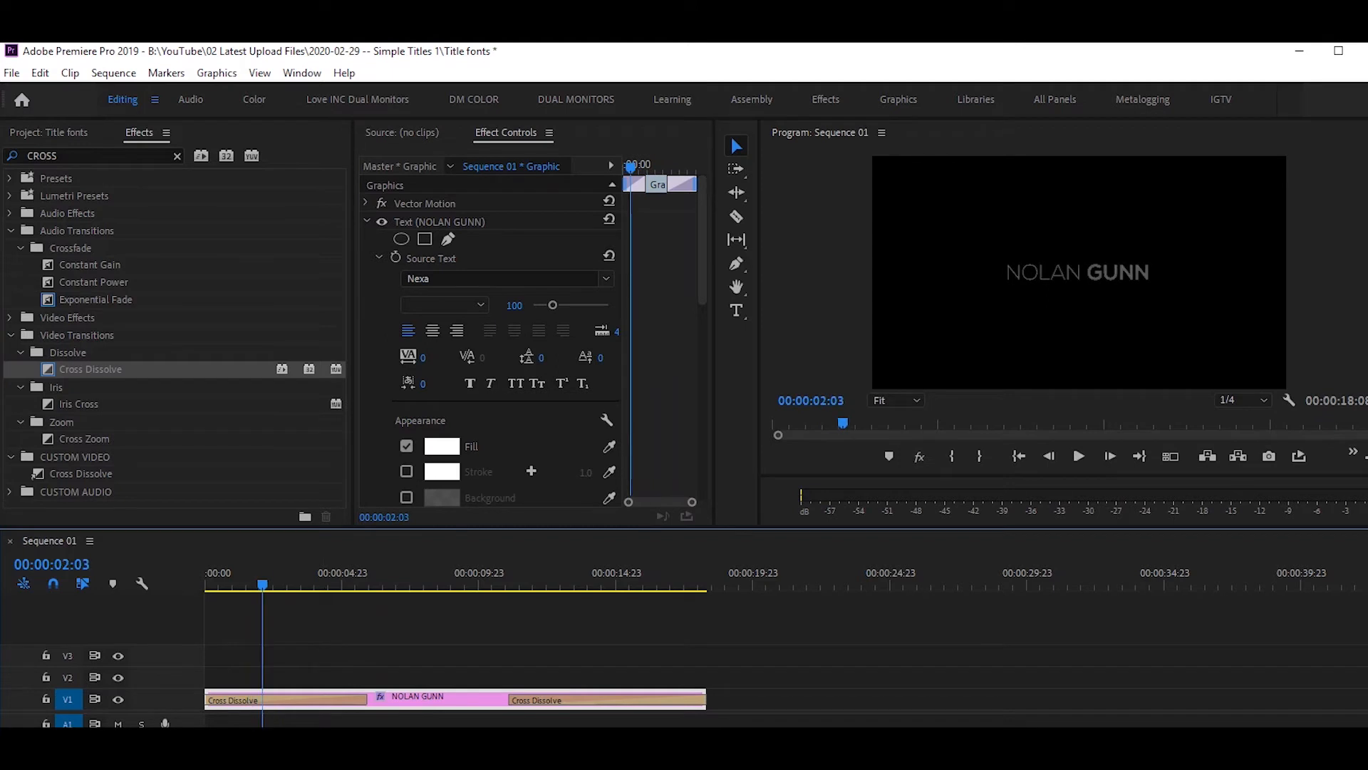
scroll(492, 335, "down", 6)
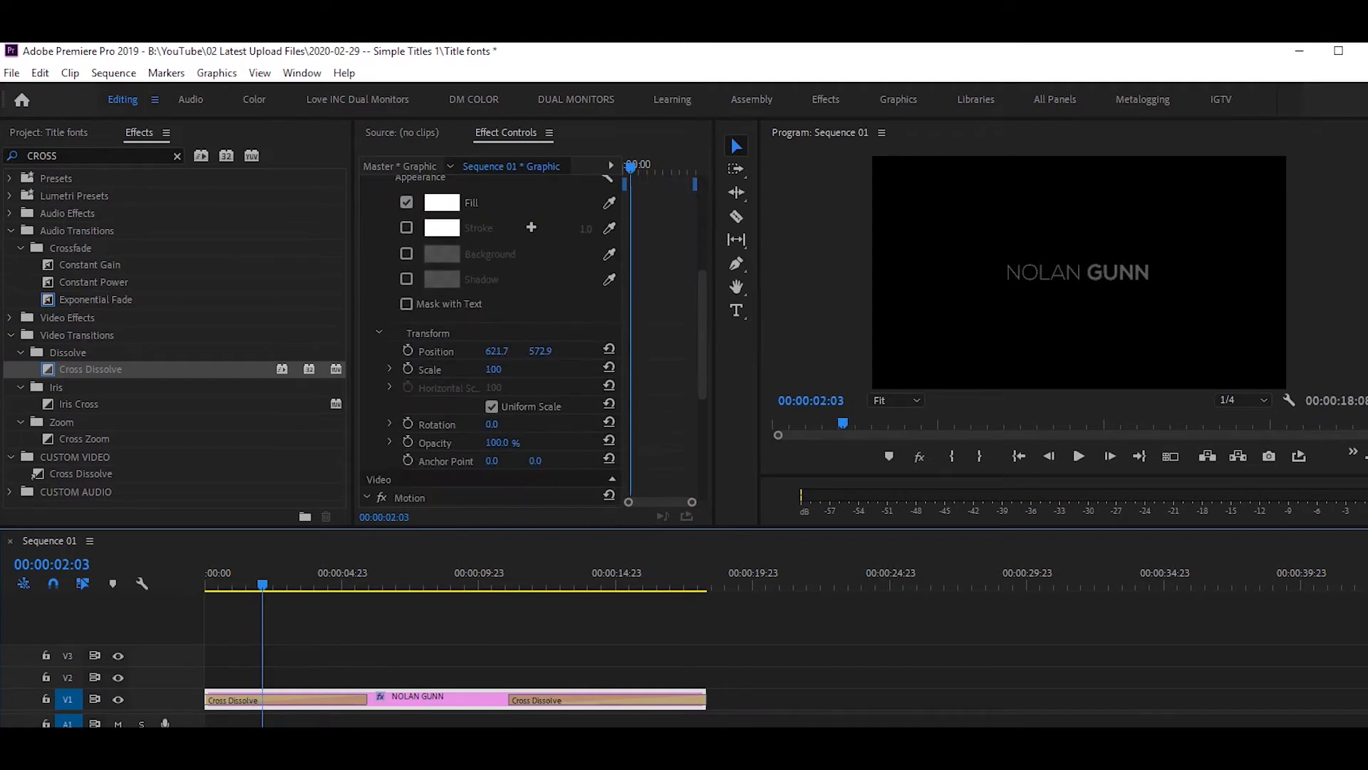
scroll(491, 335, "up", 8)
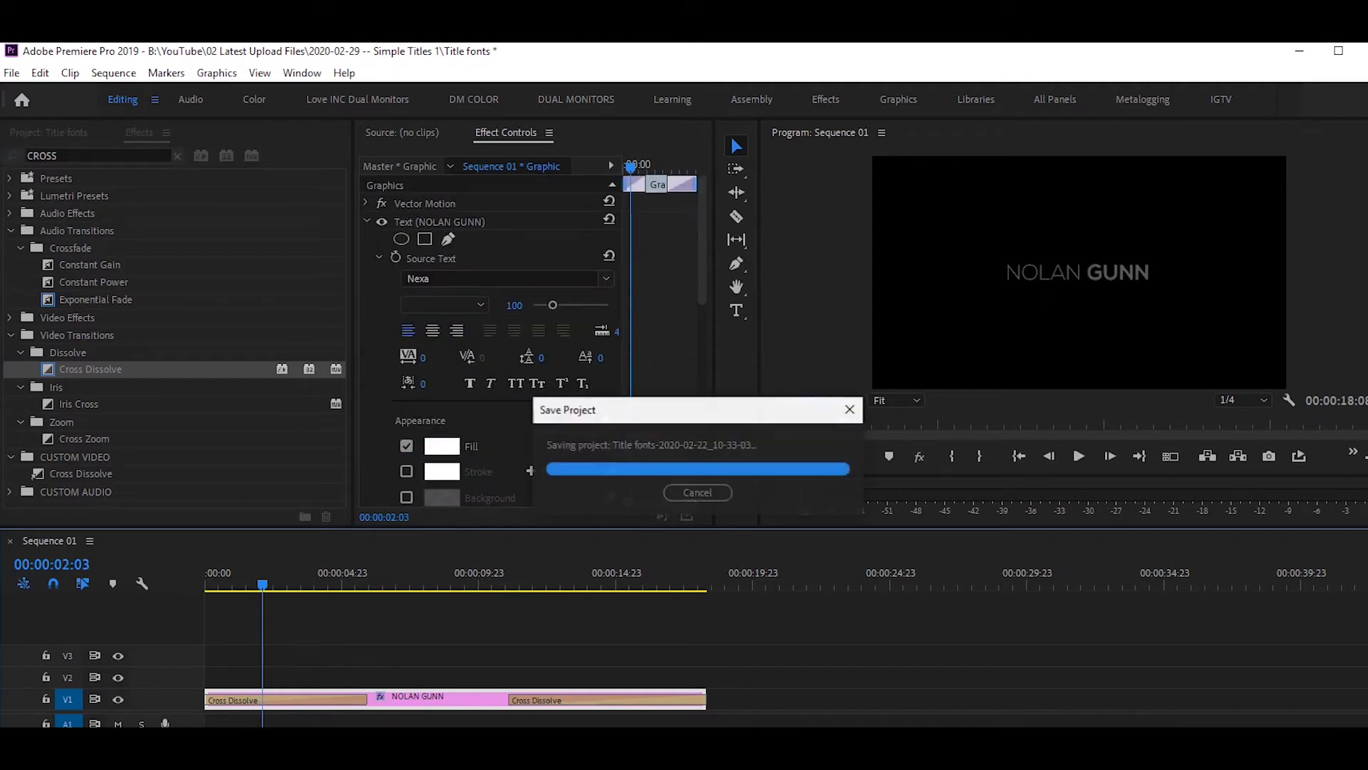
left_click(918, 649)
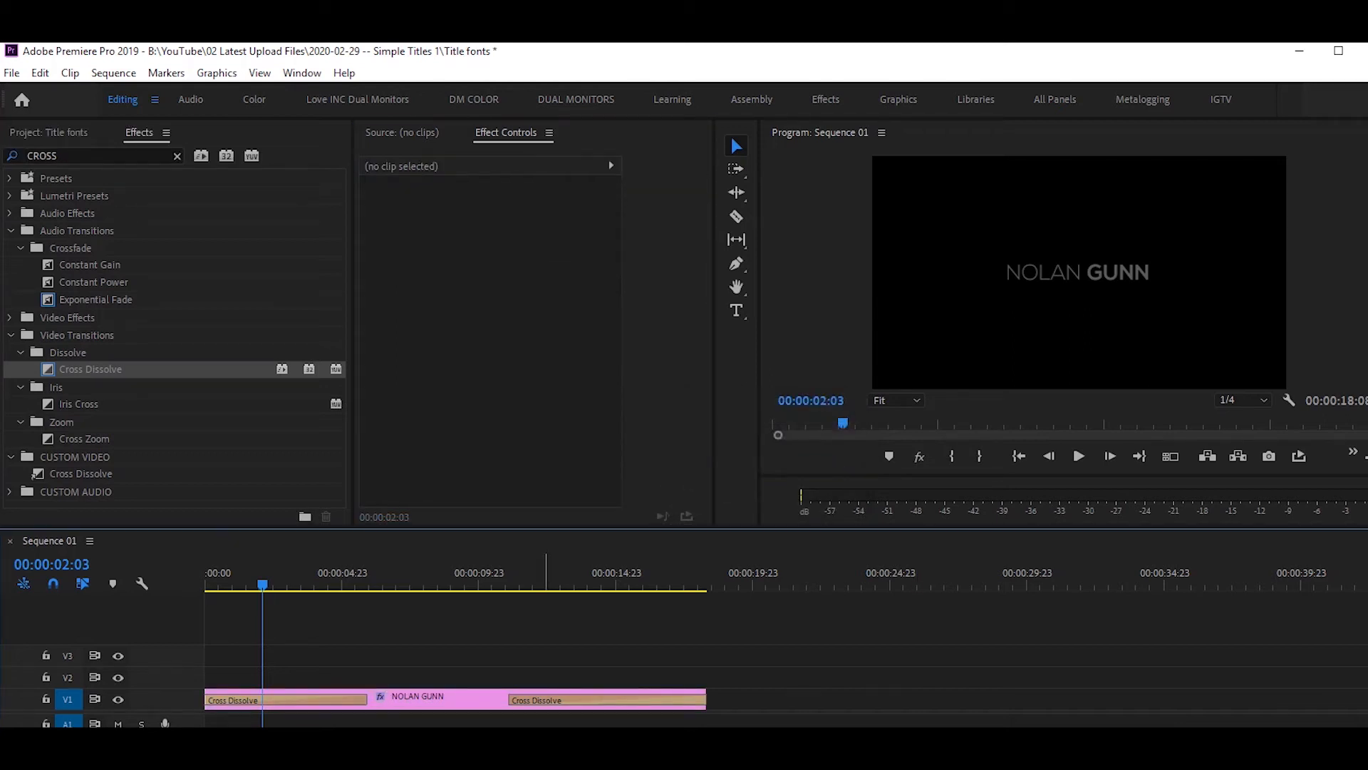
left_click(445, 698)
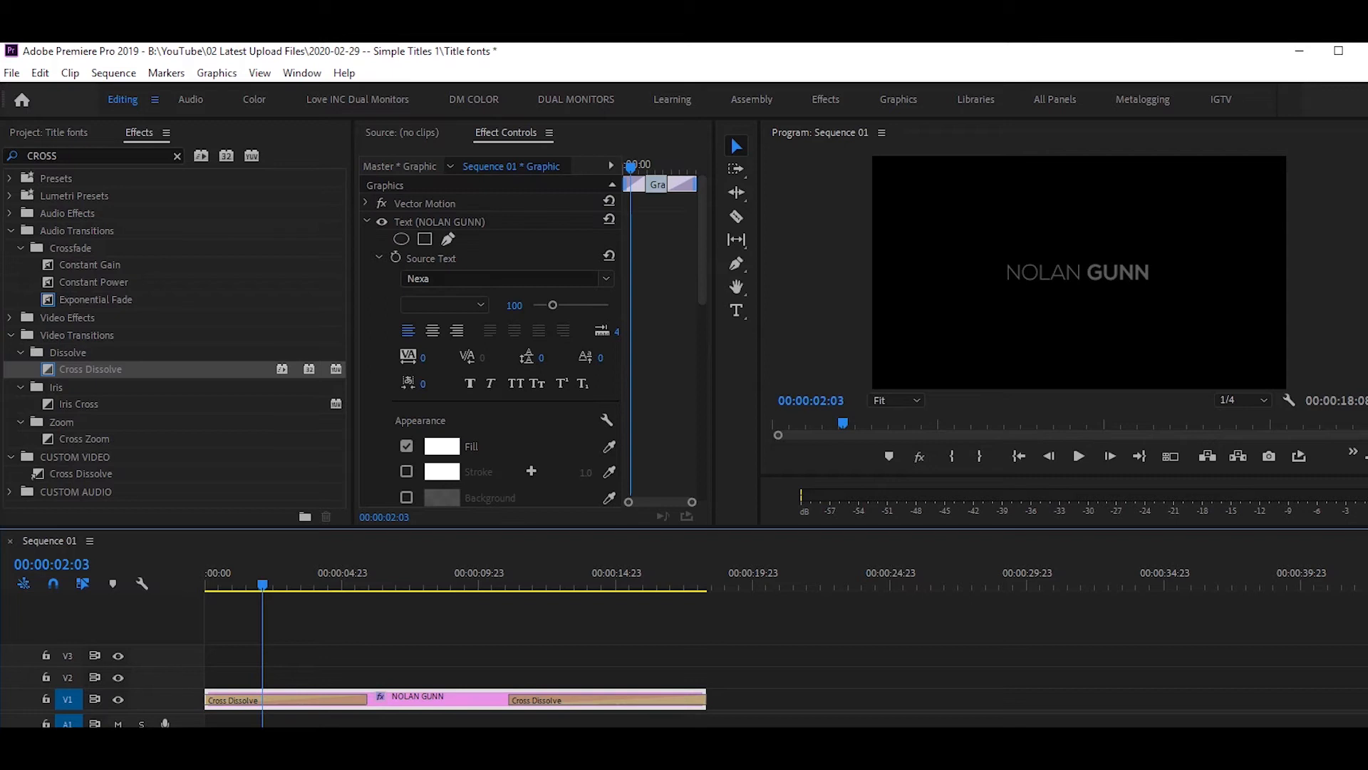
left_click(506, 133)
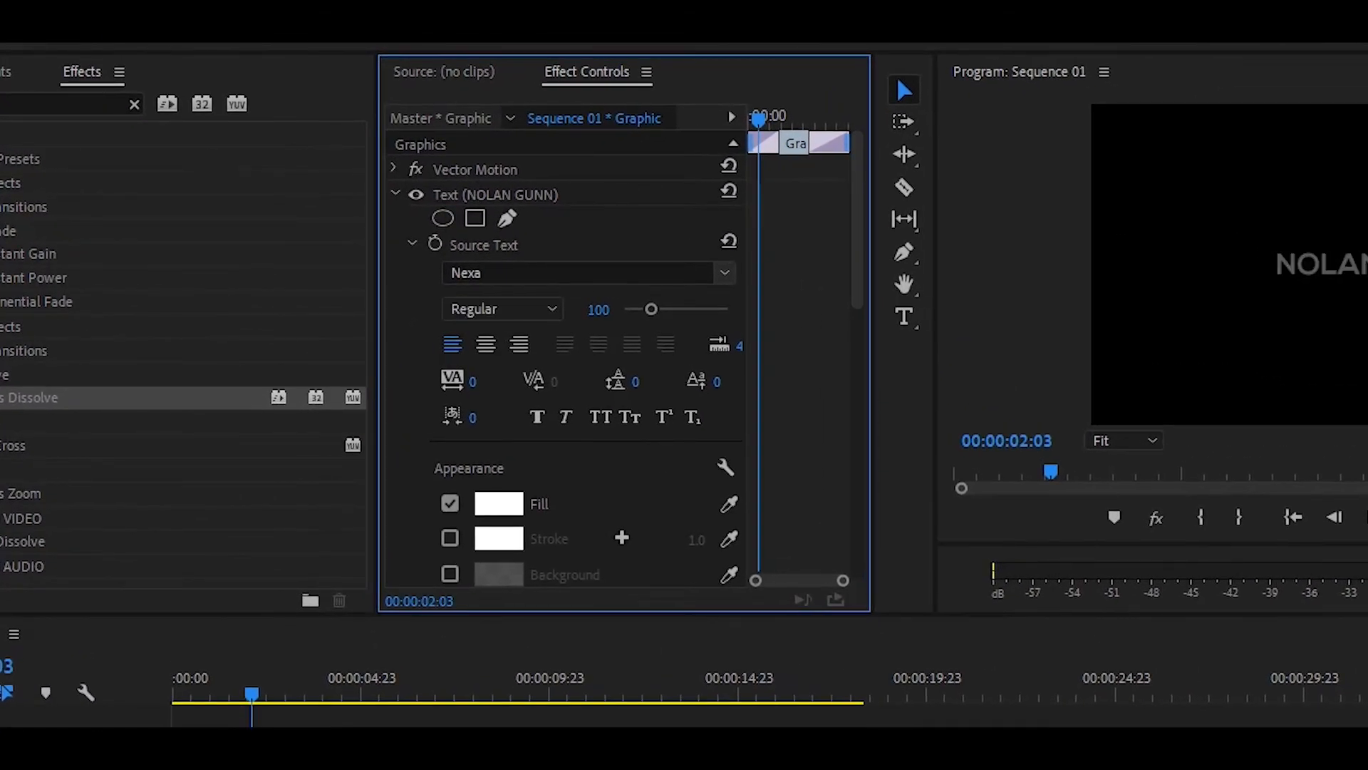
key("Up")
left_click(401, 721)
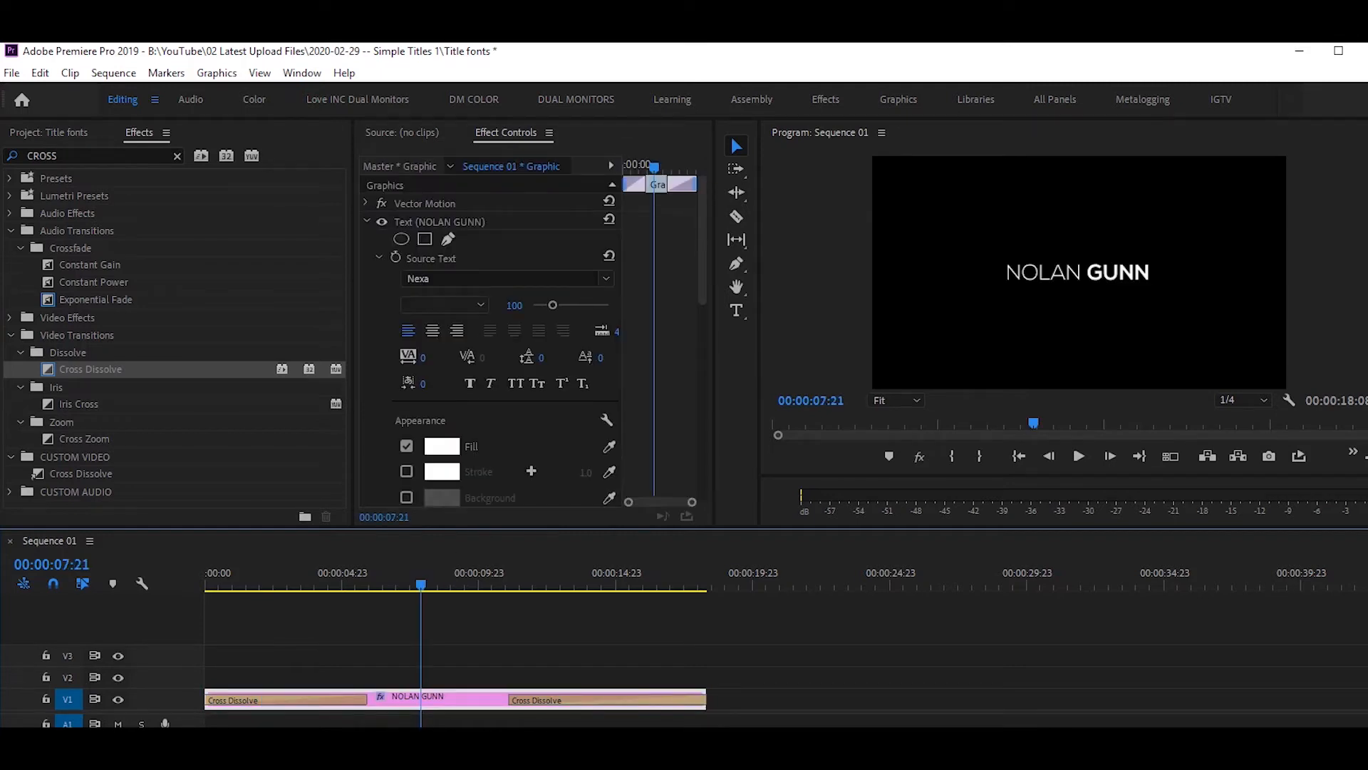
Select the text layer and widen the Effect Controls property and keyframe areas.
left_click(440, 222)
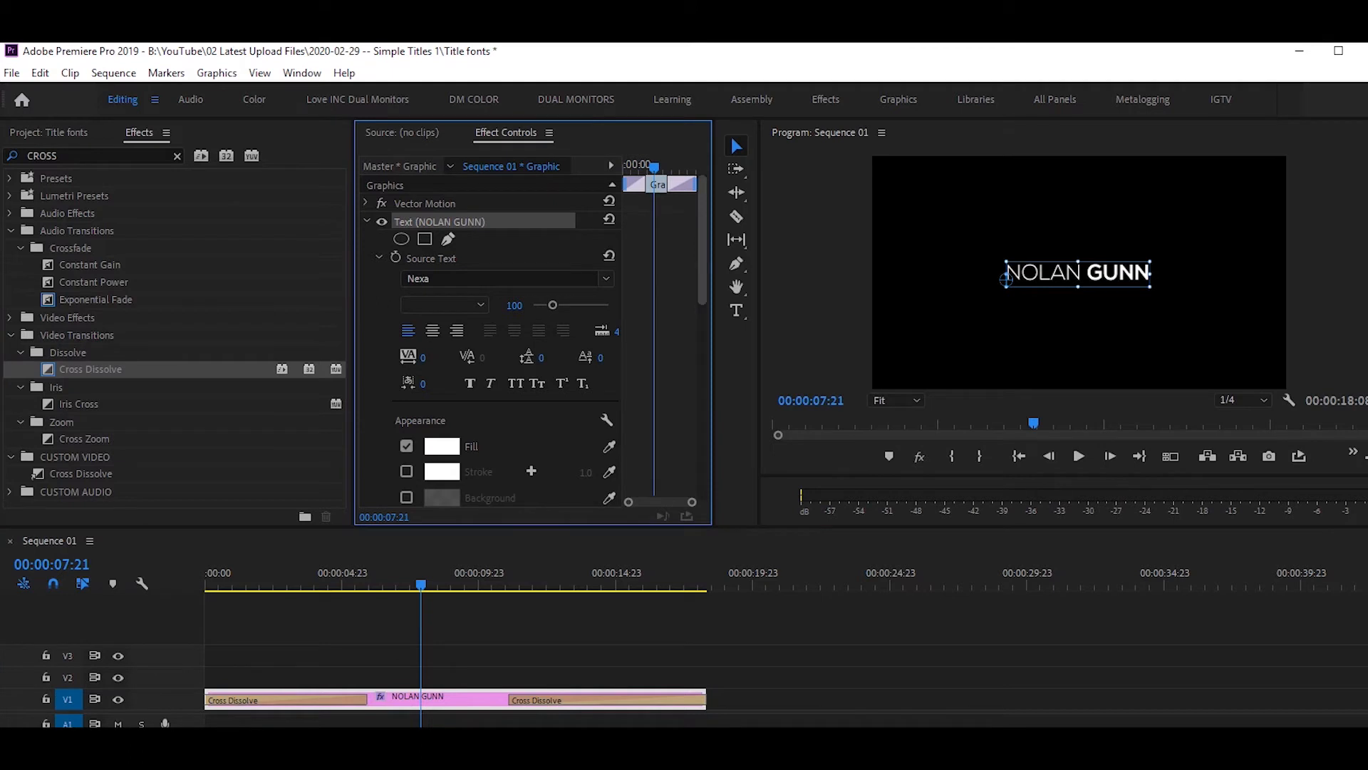
scroll(499, 321, "down", 4)
scroll(531, 342, "down", 8)
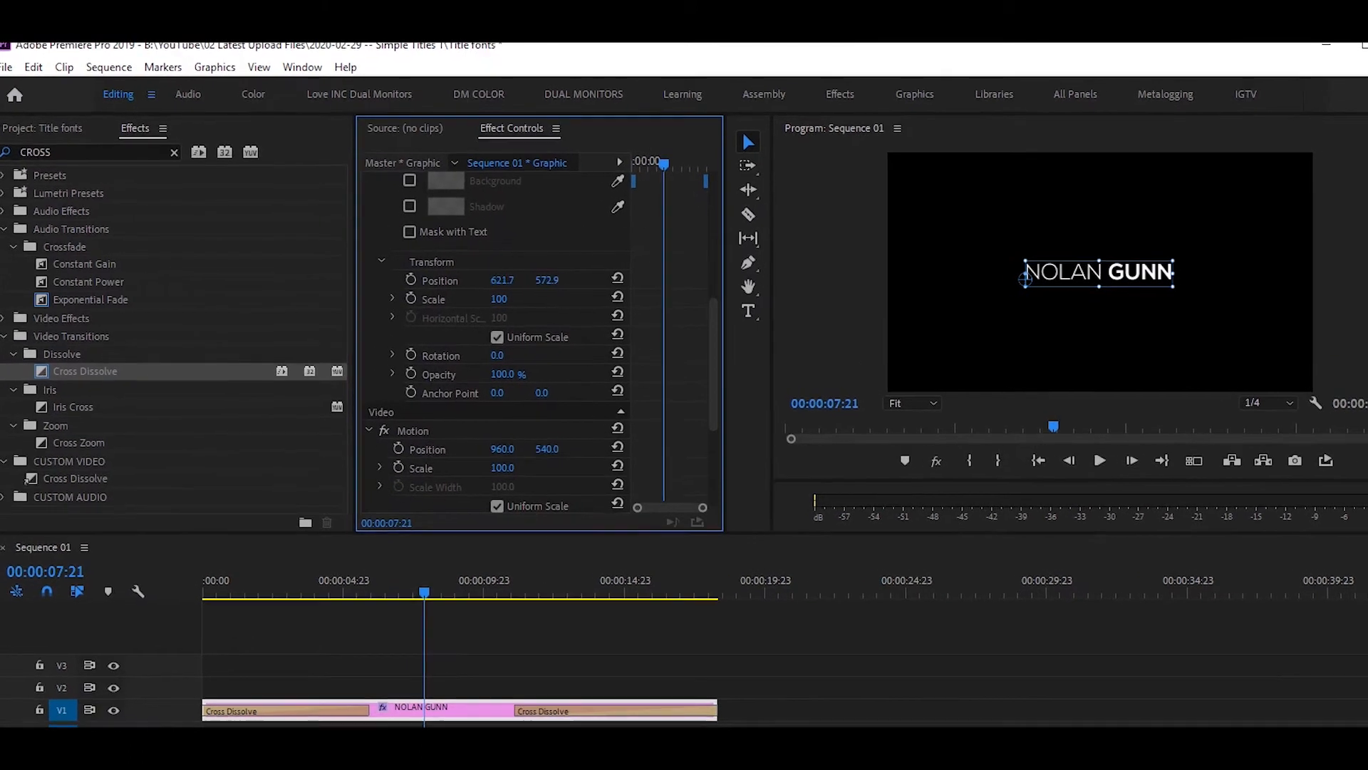
left_click_drag(725, 321, 760, 320)
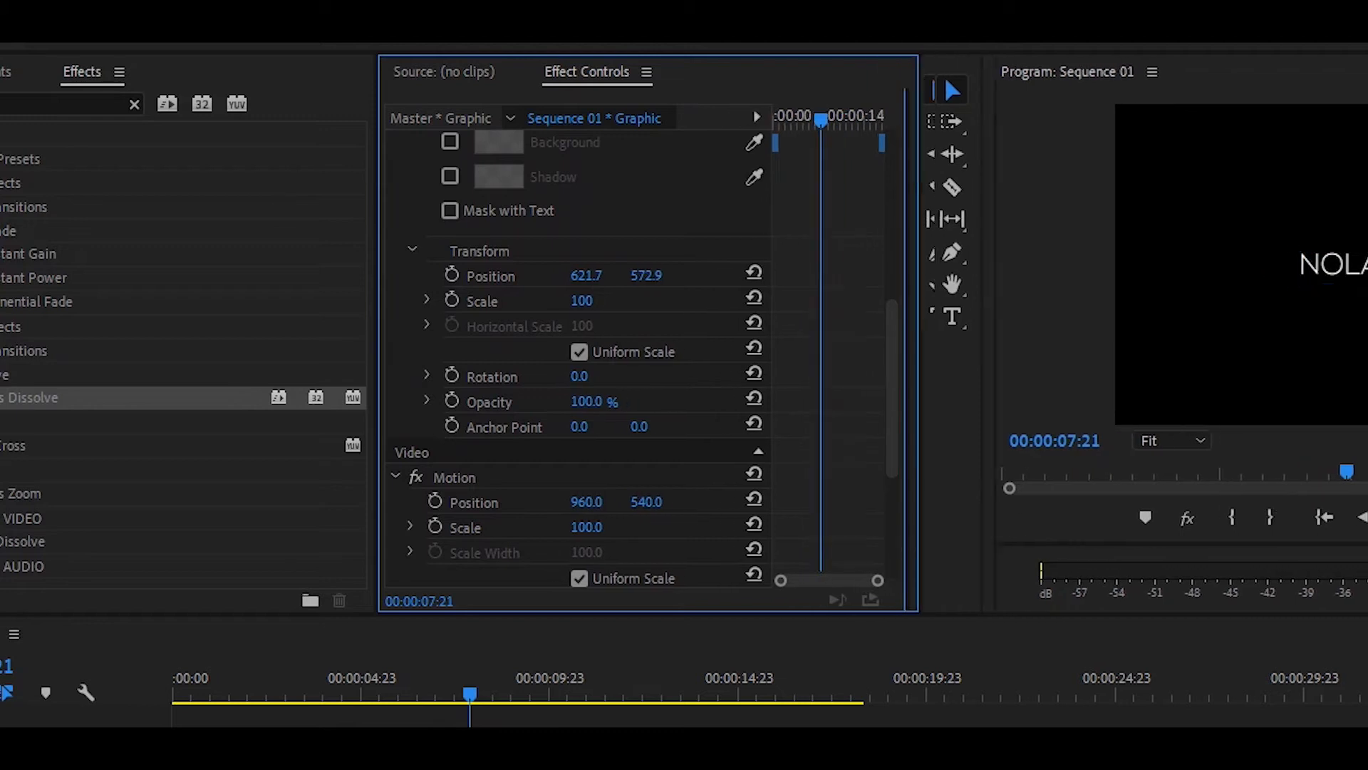
left_click_drag(920, 75, 1176, 76)
left_click_drag(379, 321, 54, 321)
left_click_drag(885, 320, 473, 320)
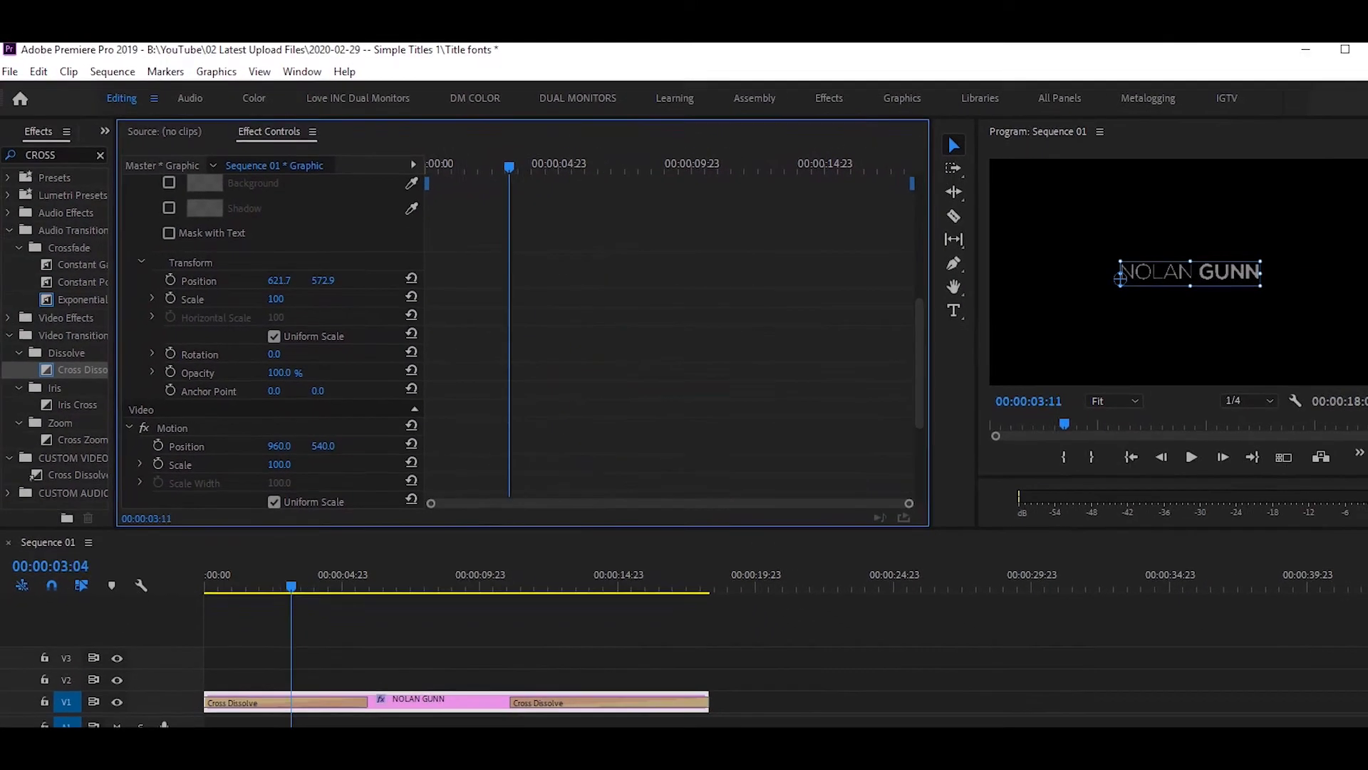
Add a Scale keyframe of 100 and move it to about 04:12.
left_click_drag(509, 167, 782, 167)
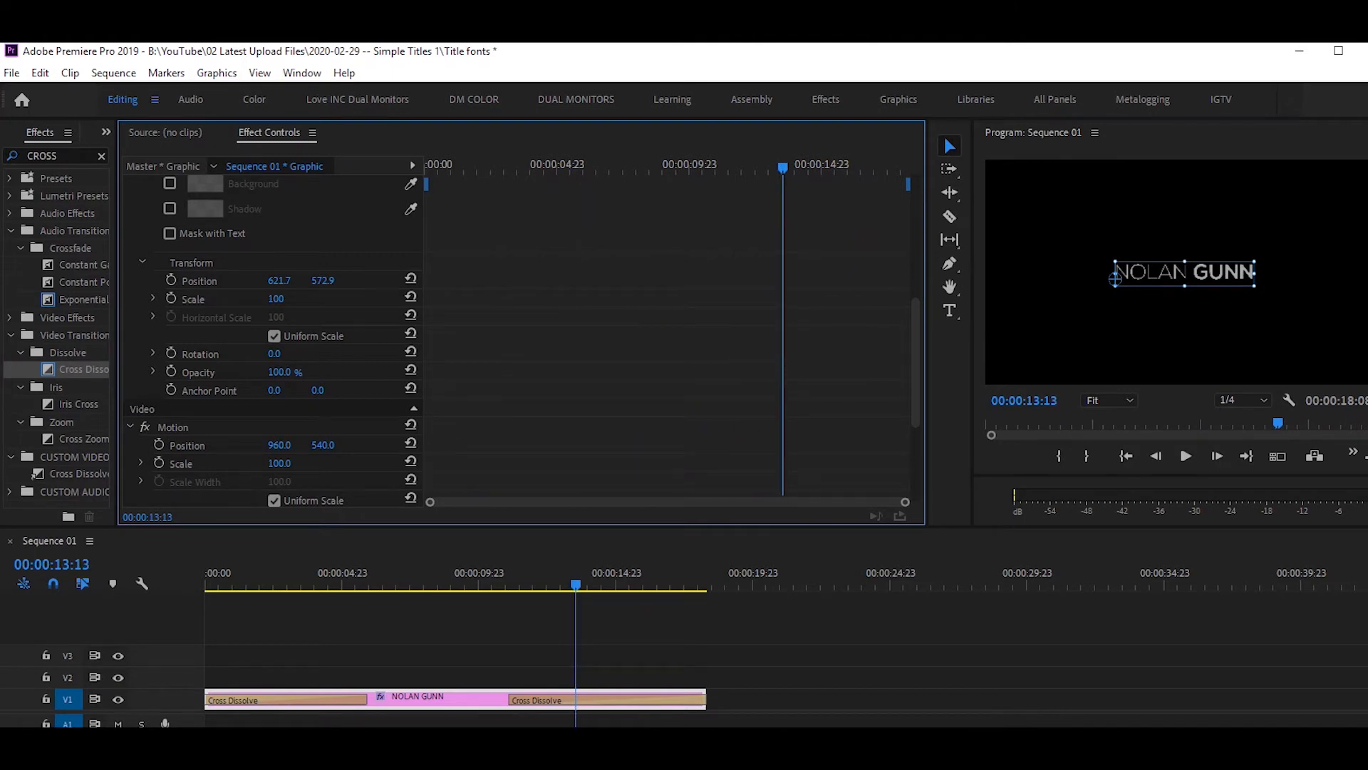
left_click_drag(783, 167, 474, 167)
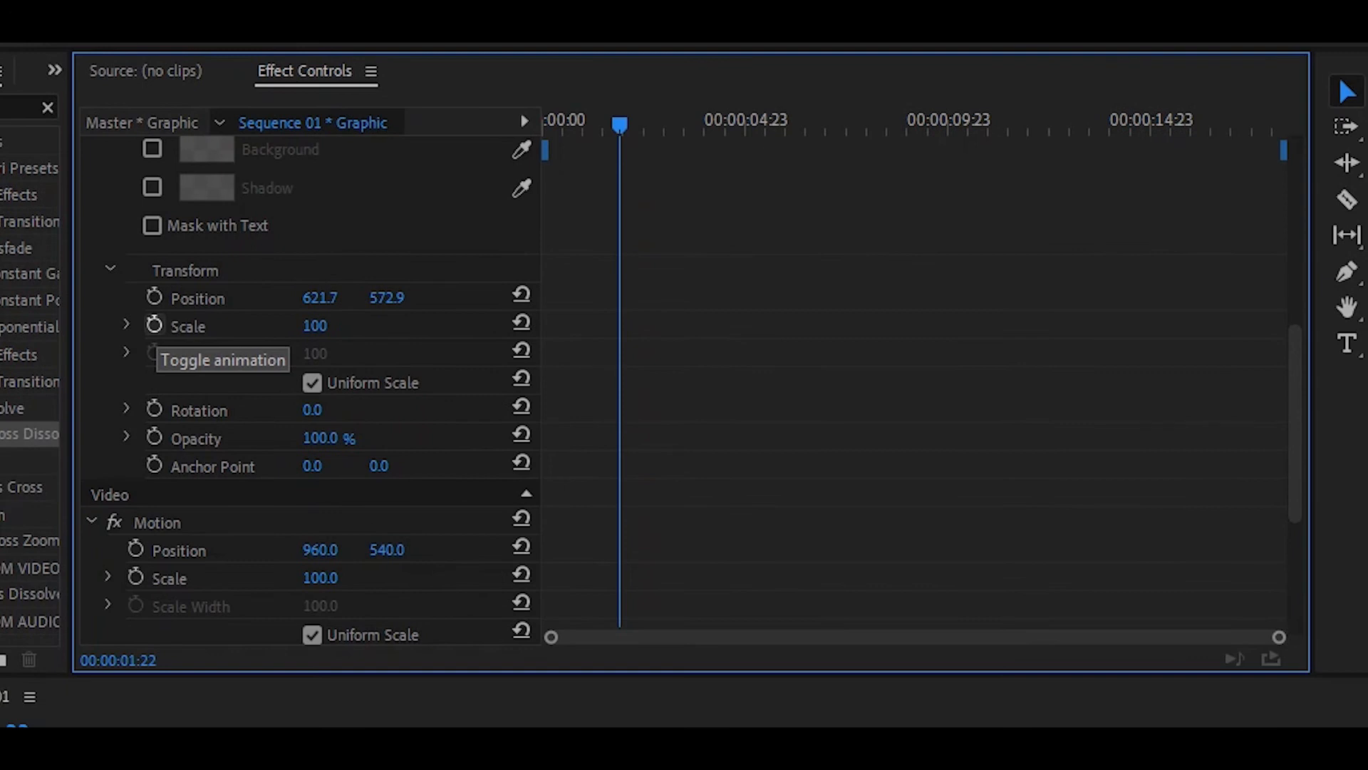
left_click(154, 325)
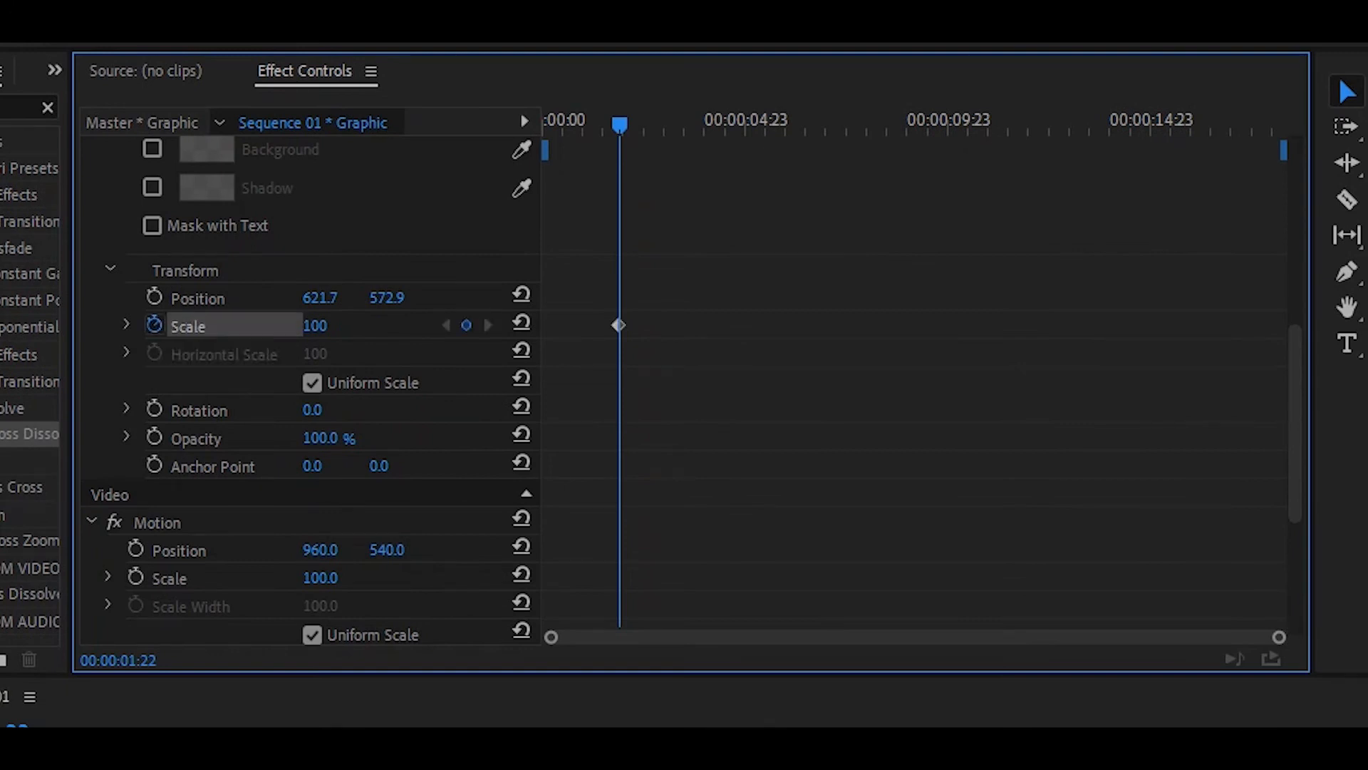
left_click(127, 324)
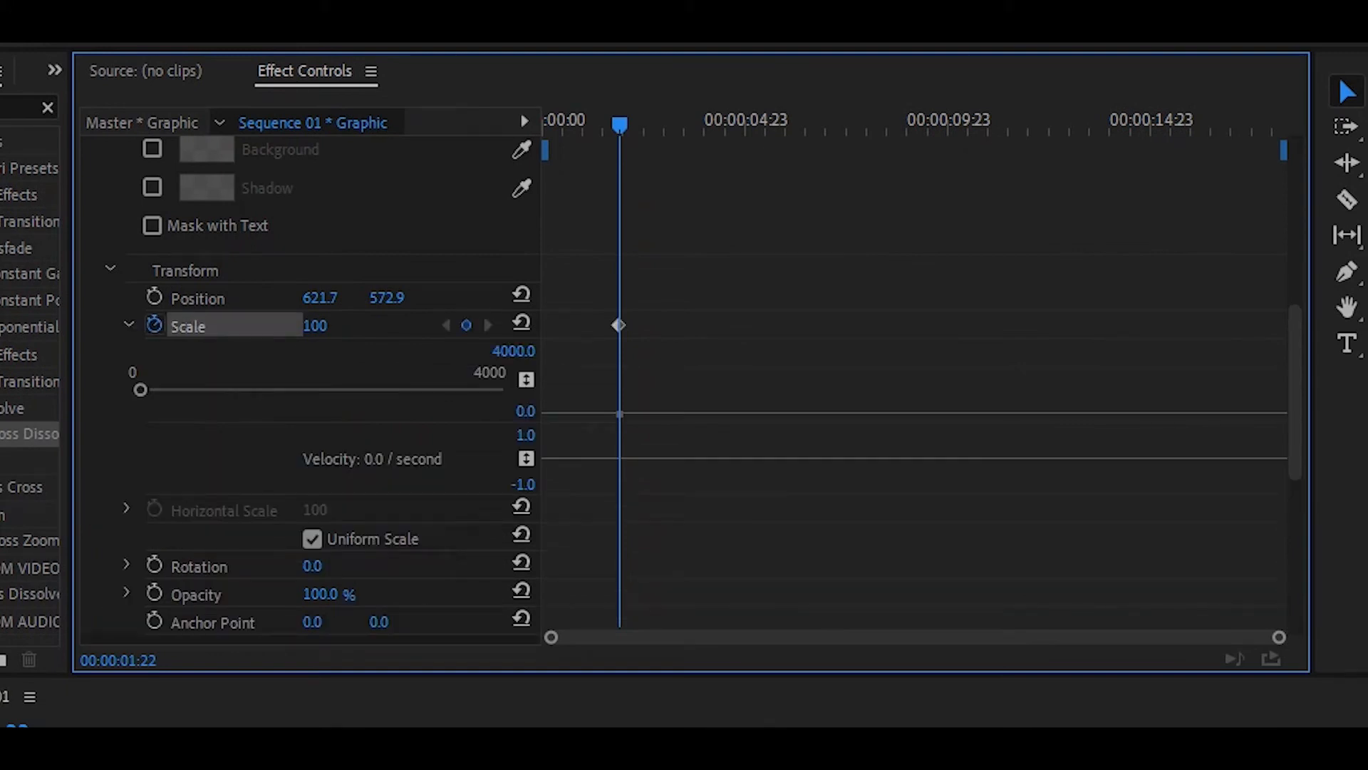
left_click_drag(619, 325, 545, 325)
left_click_drag(620, 125, 665, 124)
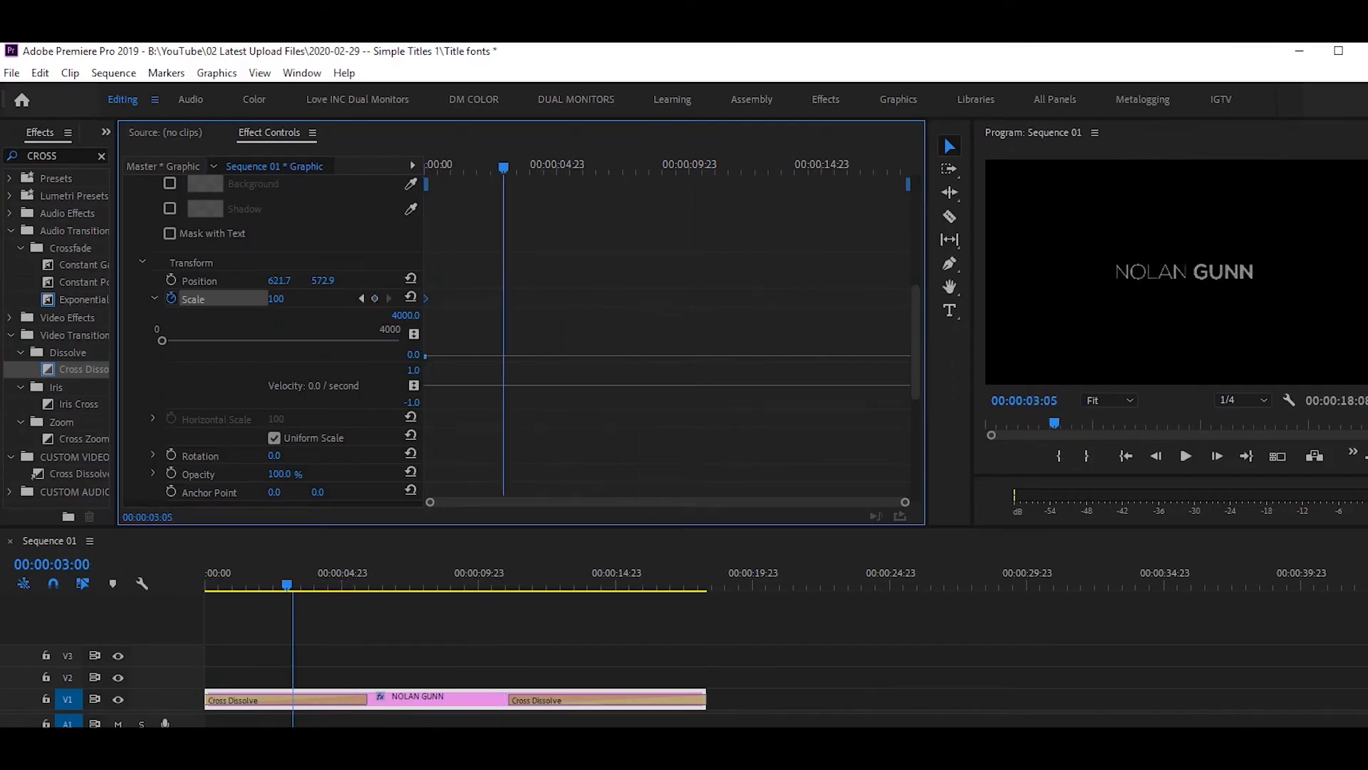
left_click_drag(503, 167, 499, 167)
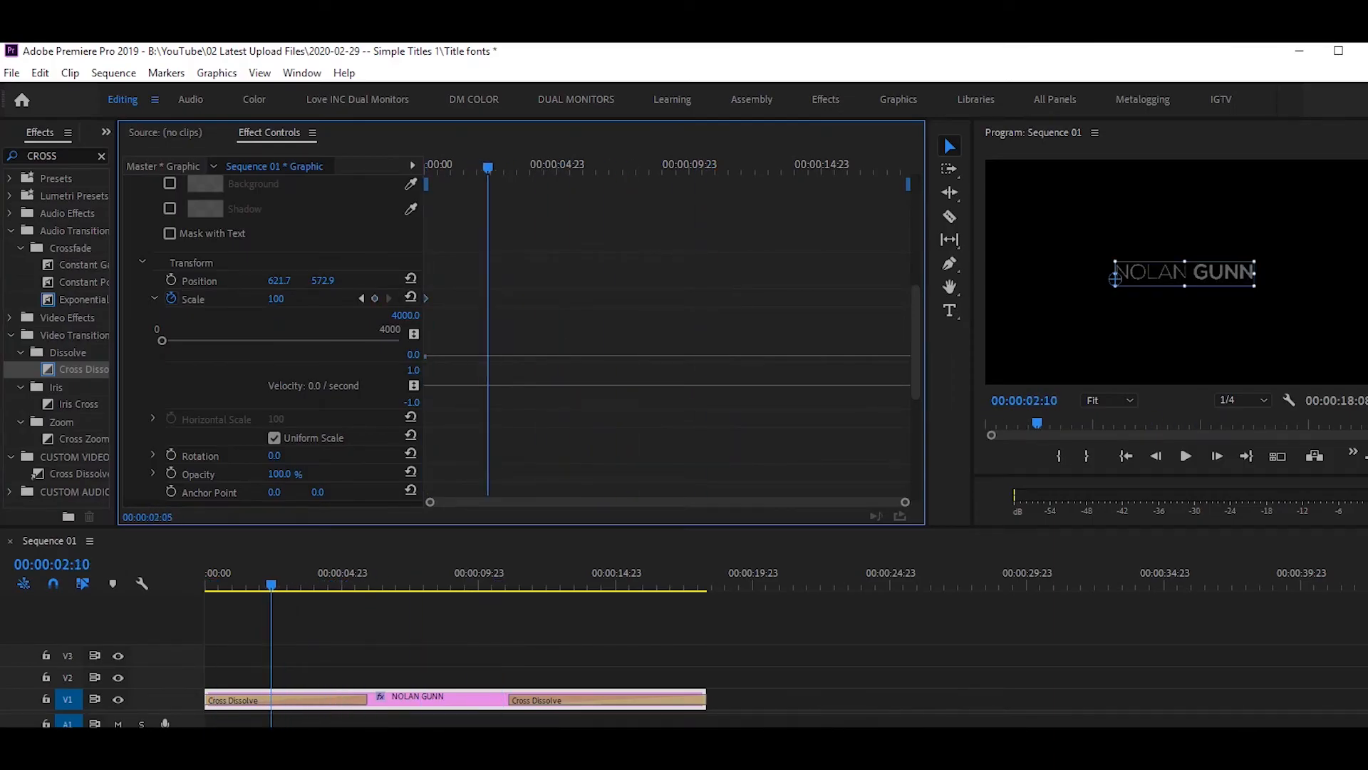
Drag the title's anchor point to the text centre, then to its lower-left corner.
left_click(529, 167)
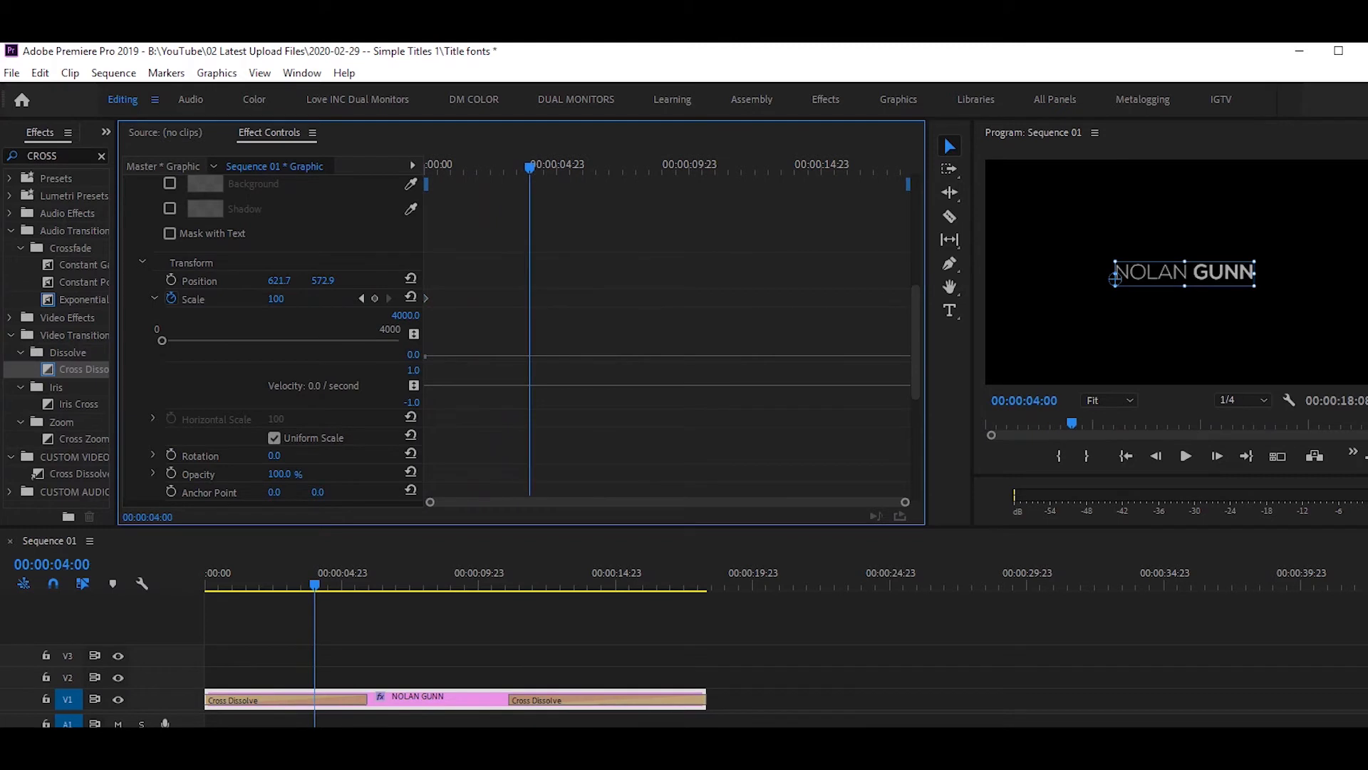
key("Left")
key("Left")
key("Left")
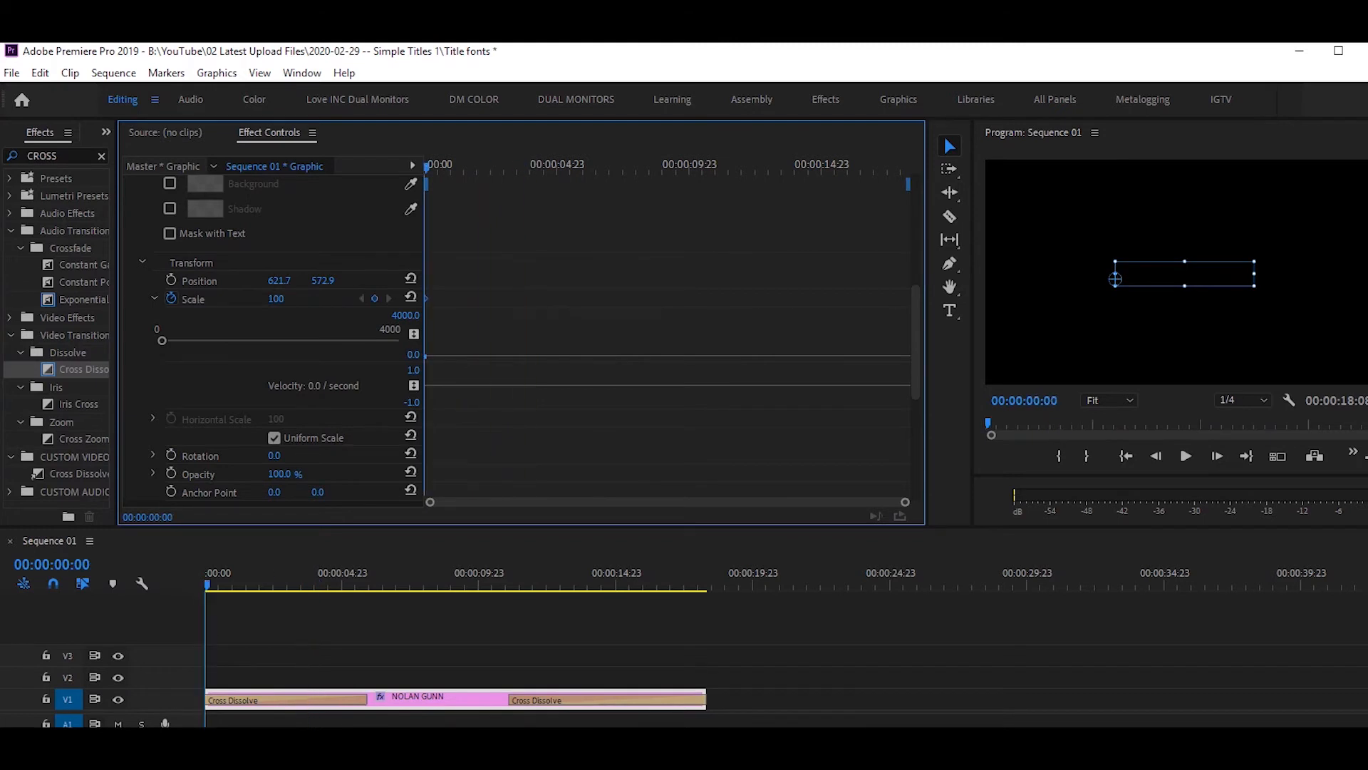
left_click_drag(427, 168, 598, 167)
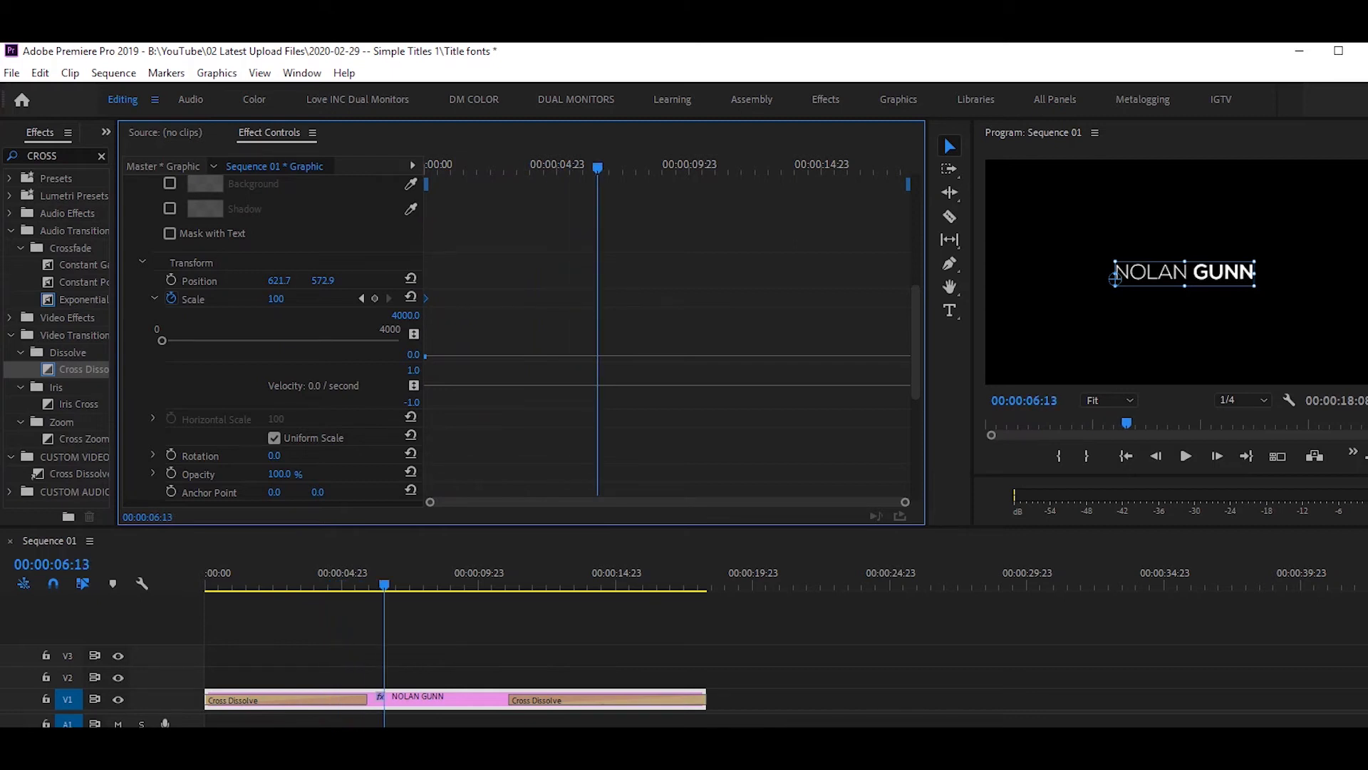
left_click_drag(1116, 278, 1187, 283)
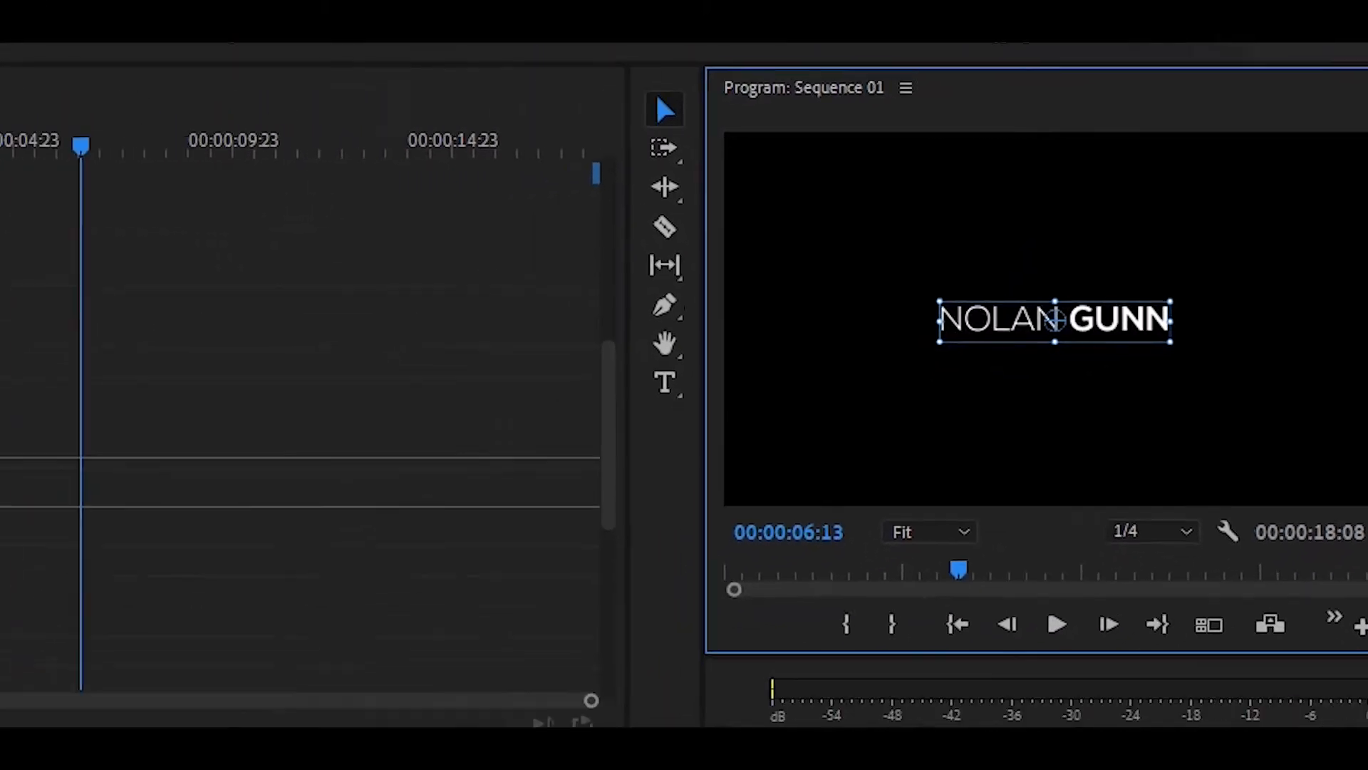
left_click_drag(1167, 278, 1166, 277)
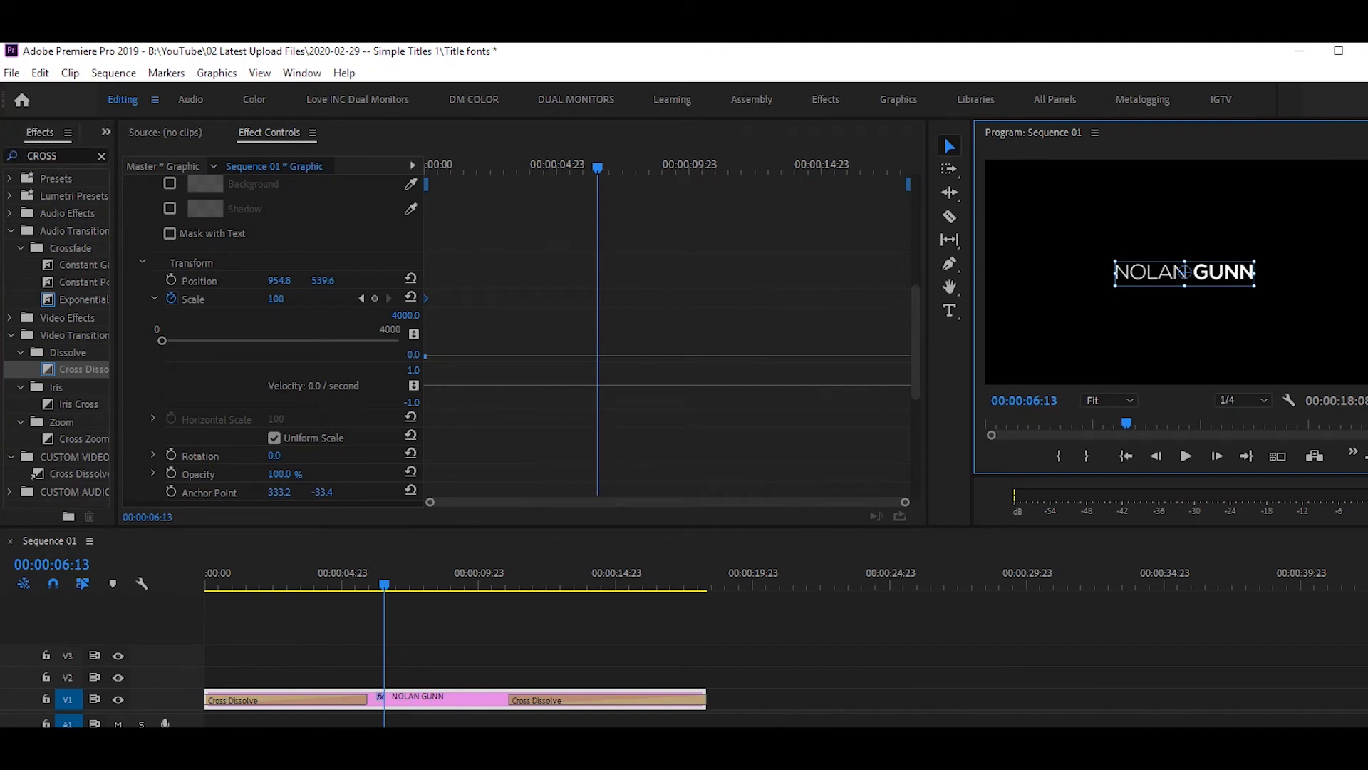
left_click_drag(1184, 271, 1115, 286)
Test scaling from each anchor, undoing both, leaving the anchor centred at 329.0, -33.4.
mouse_move(275, 298)
left_mouse_down()
mouse_move(310, 298)
mouse_move(298, 299)
left_mouse_up()
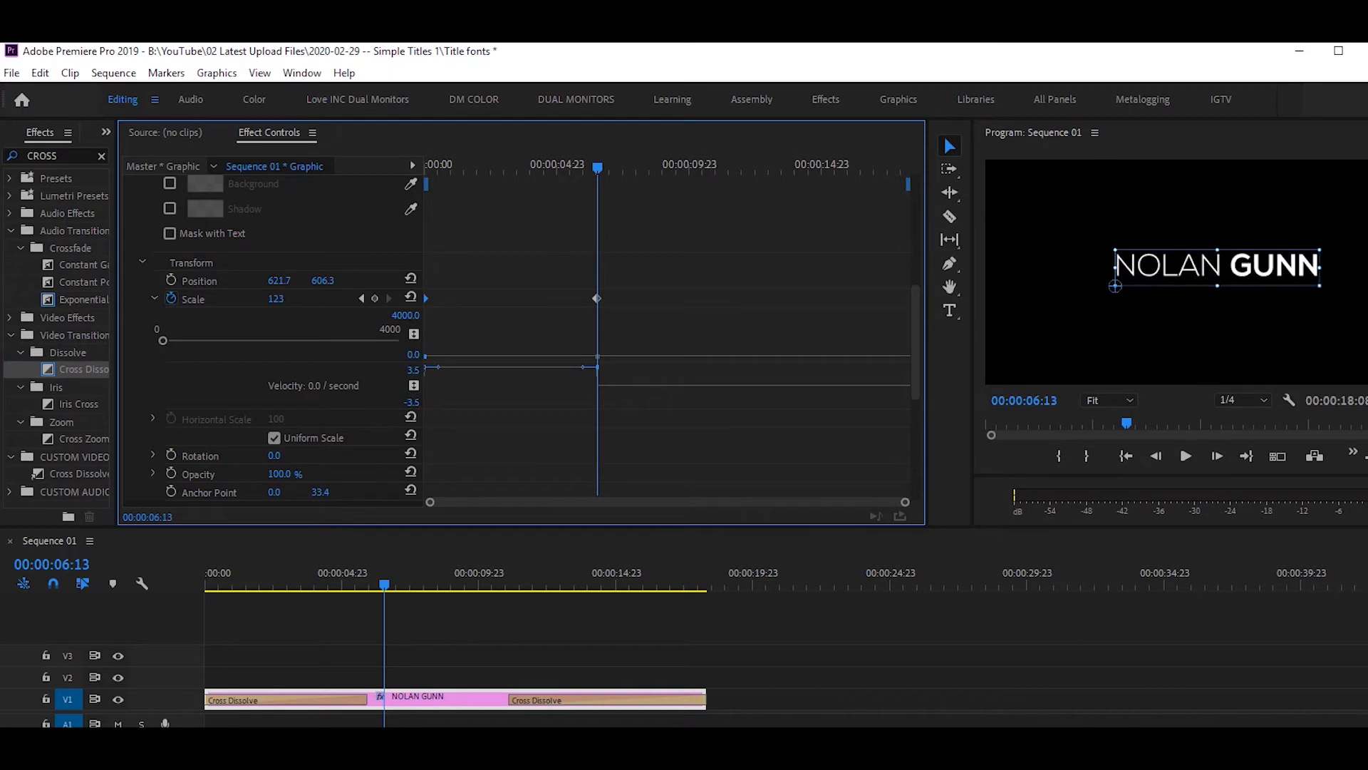
key("ctrl+z")
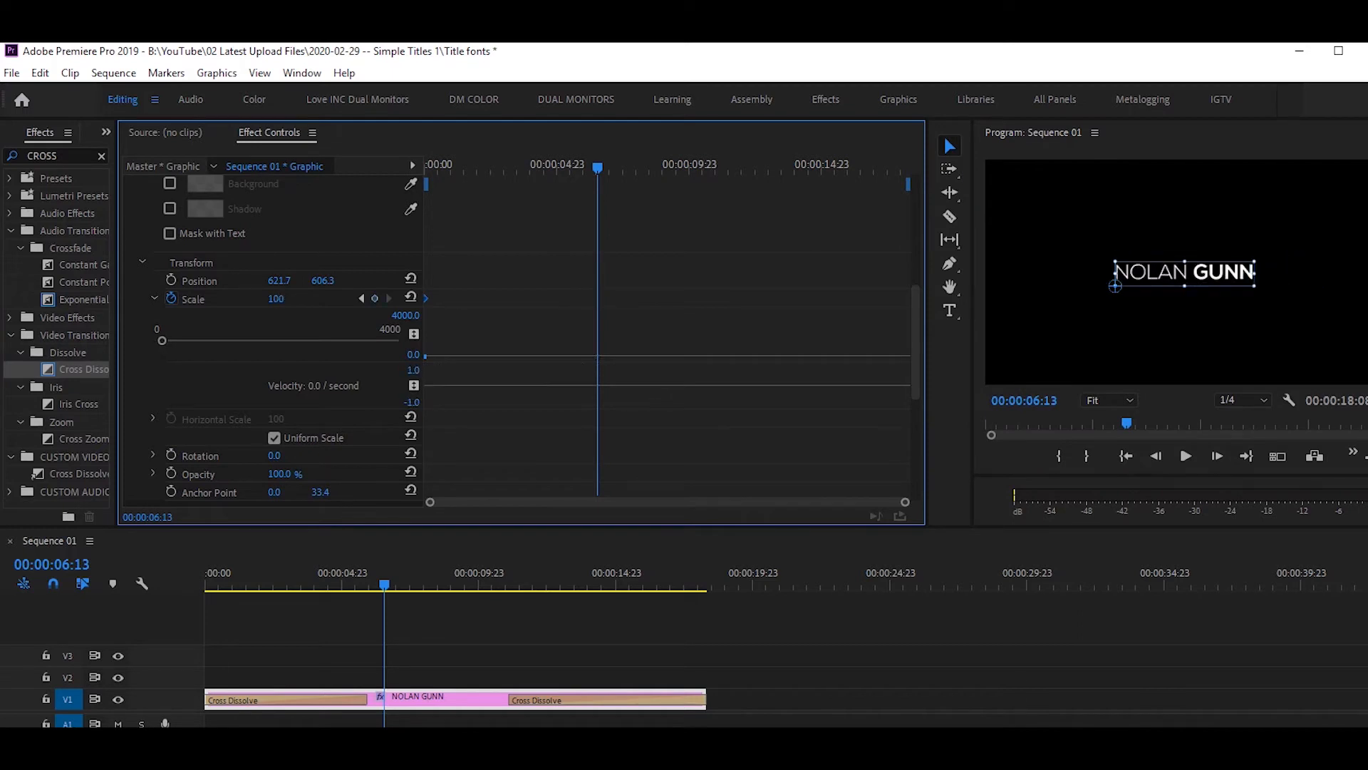
left_click_drag(1116, 286, 1181, 272)
left_click_drag(276, 300, 318, 299)
key("ctrl+z")
key("ctrl+z")
key("ctrl+z")
key("ctrl+z")
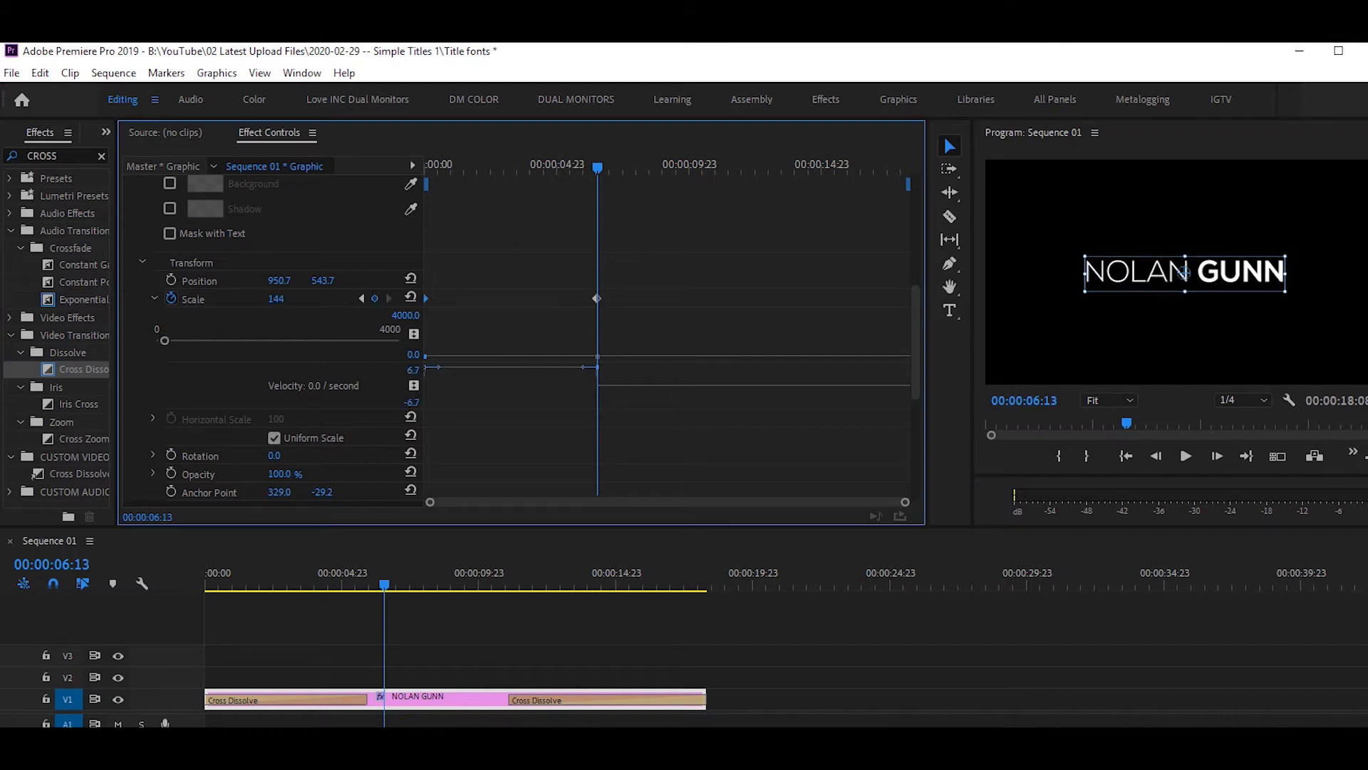
mouse_move(597, 167)
left_mouse_down()
mouse_move(644, 168)
mouse_move(585, 168)
left_mouse_up()
Add a Scale keyframe of 105 near six seconds, drag it later, then deselect the clip.
left_click(276, 299)
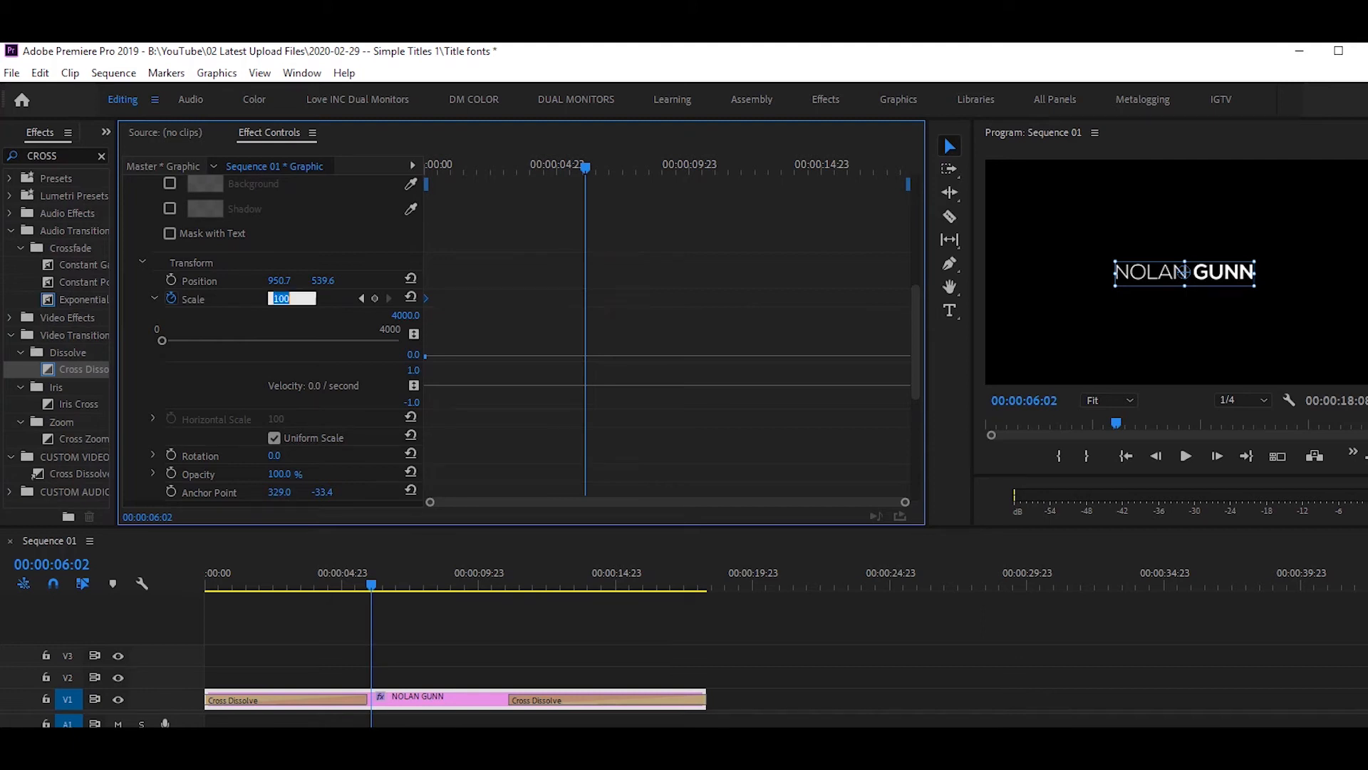
type("105")
key("Return")
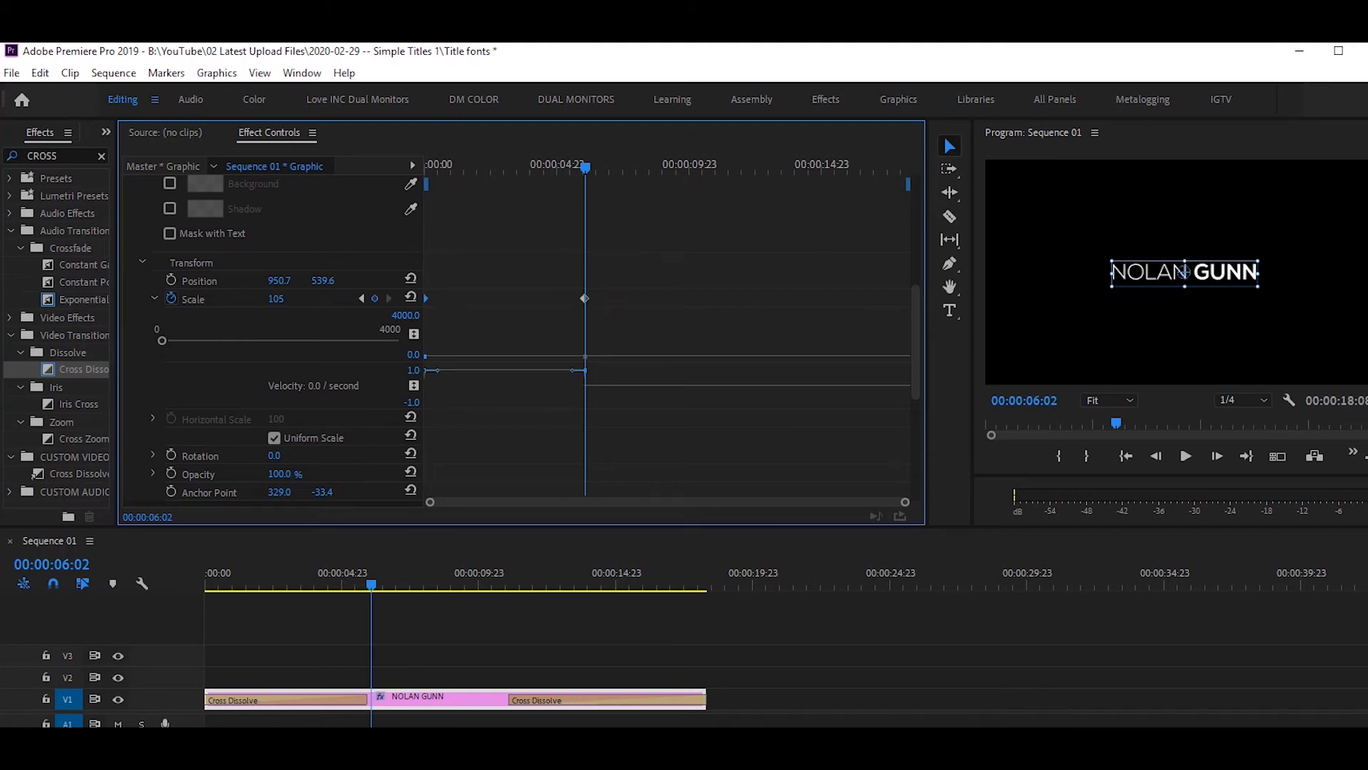
left_click_drag(584, 299, 908, 299)
left_click_drag(585, 168, 426, 168)
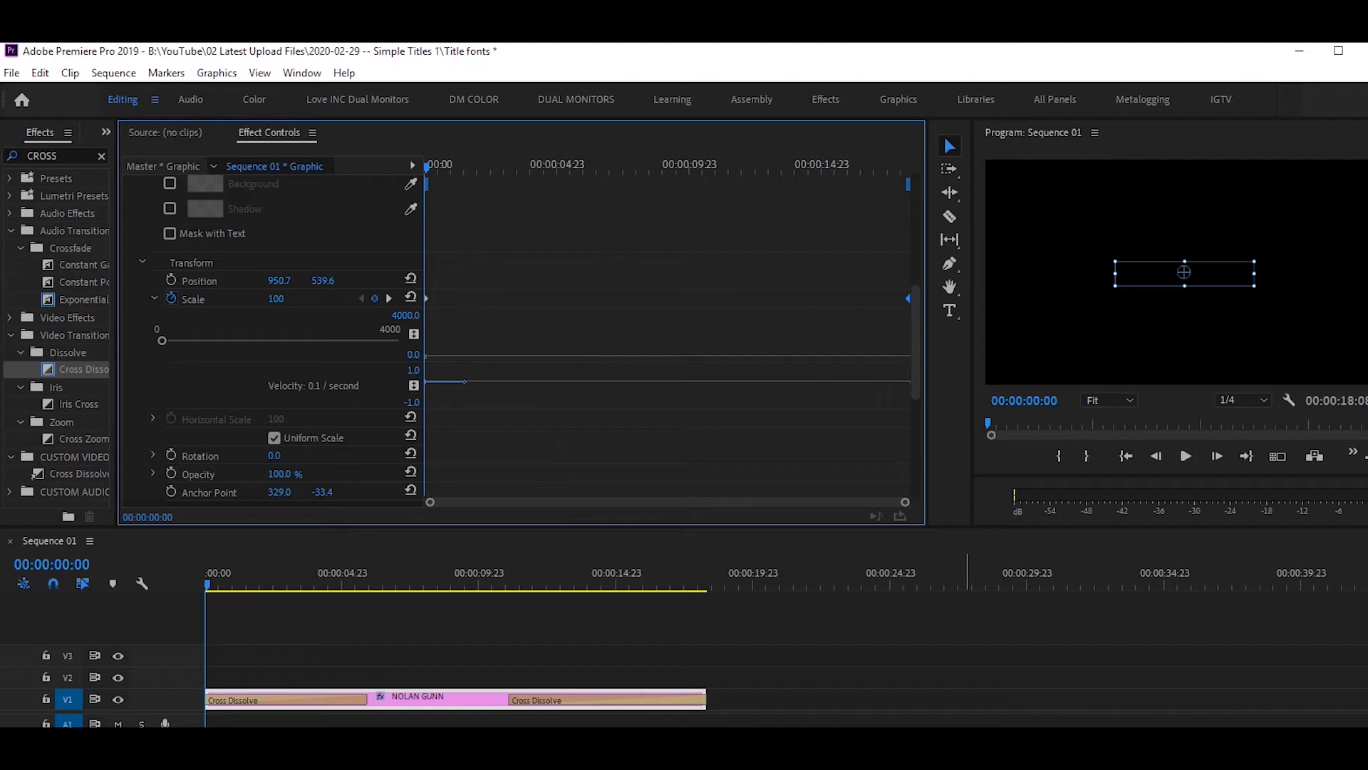
left_click(638, 642)
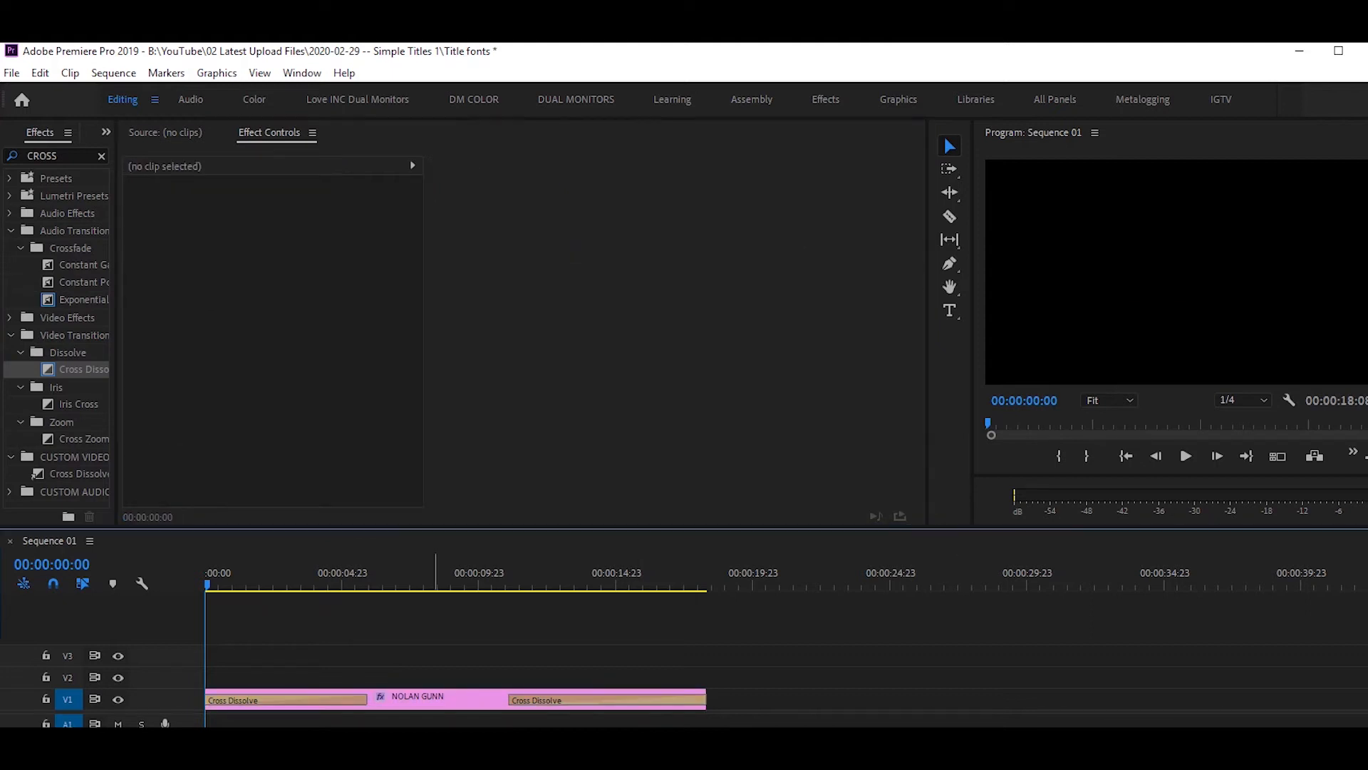
Play the sequence from the start to watch the title fade in from black.
key("space")
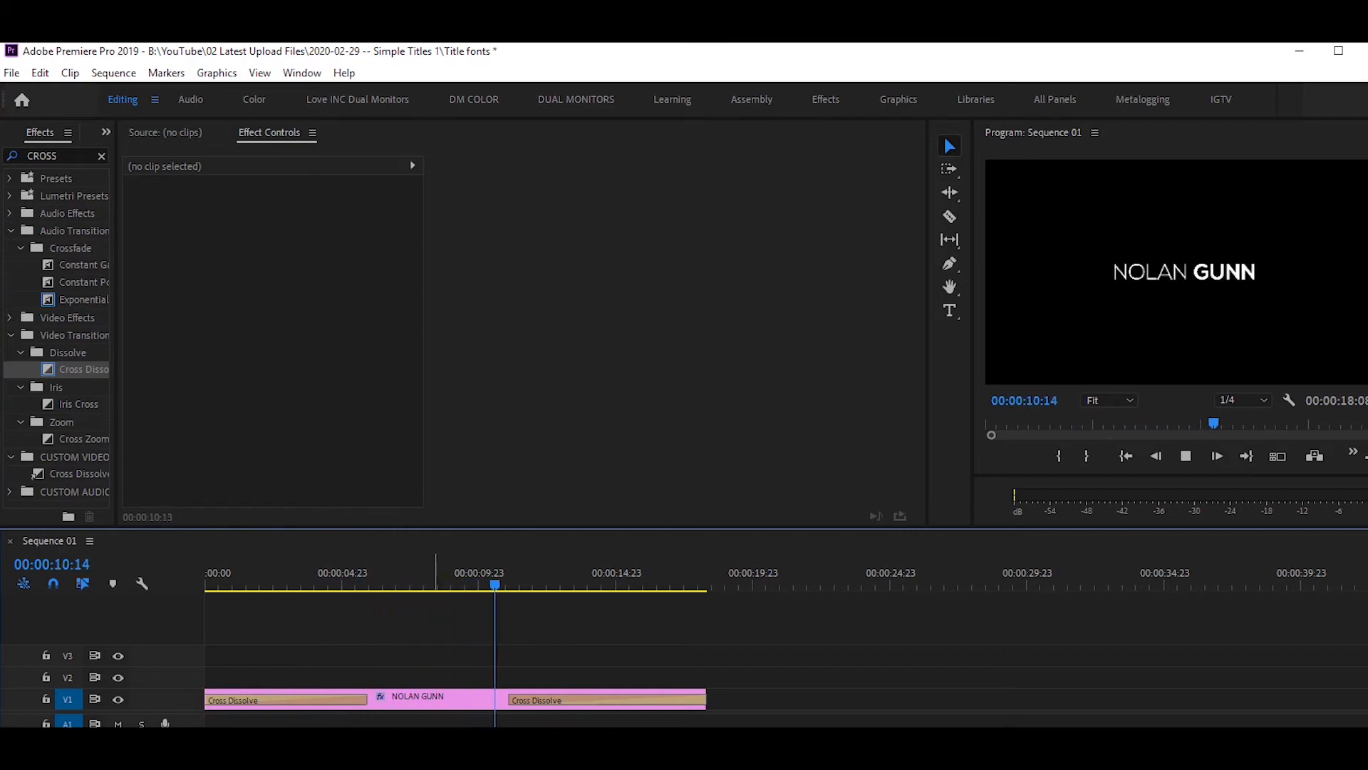
Stop playback and delete the stray middle Scale keyframe created at 108.
key("space")
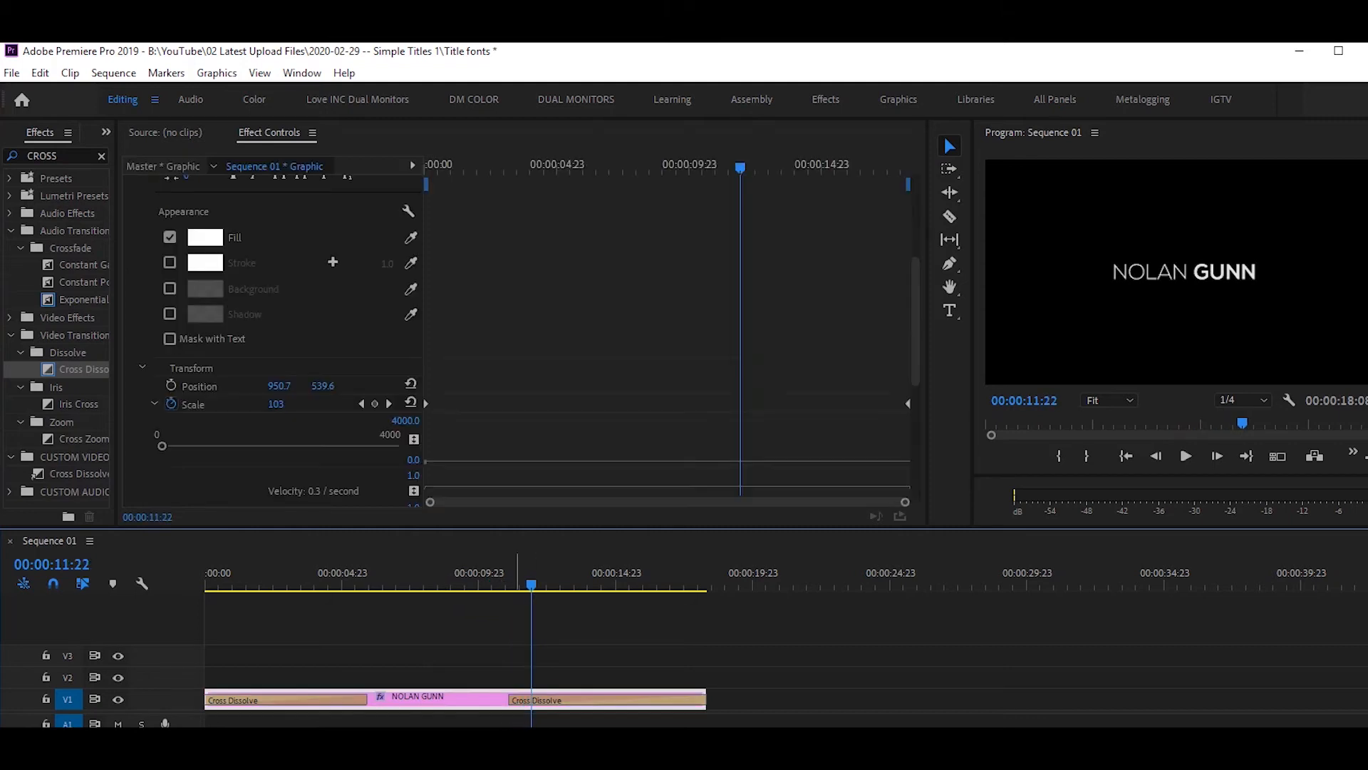
scroll(276, 338, "down", 6)
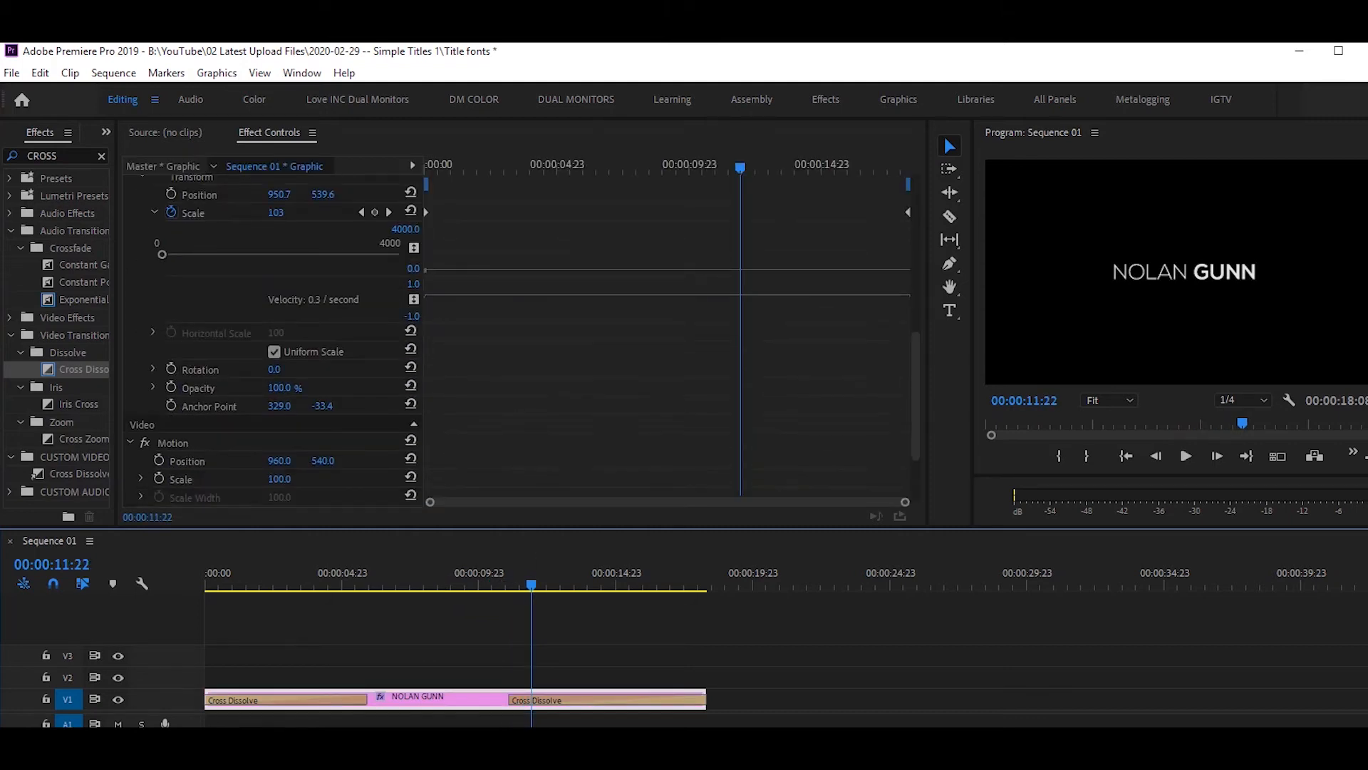
scroll(273, 335, "up", 2)
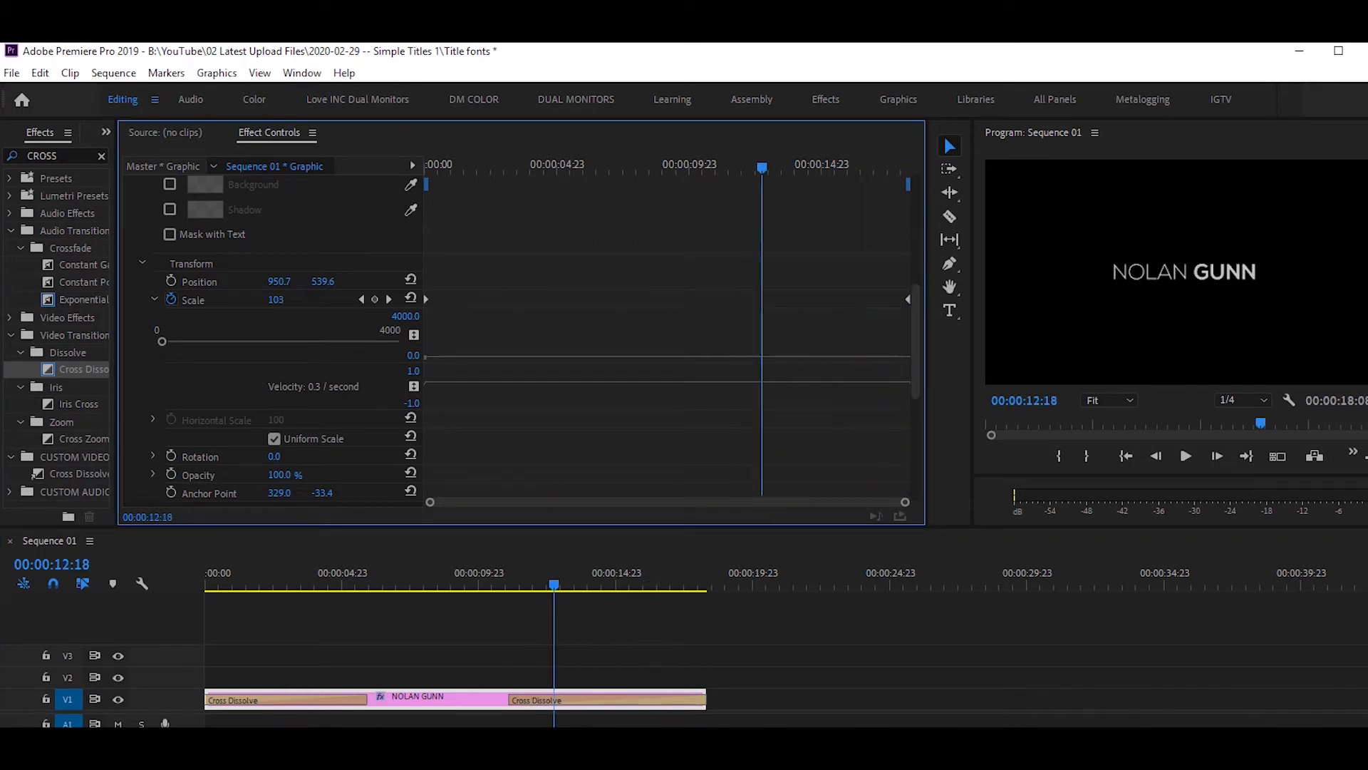
left_click(279, 299)
type("108")
key("Return")
left_click(761, 300)
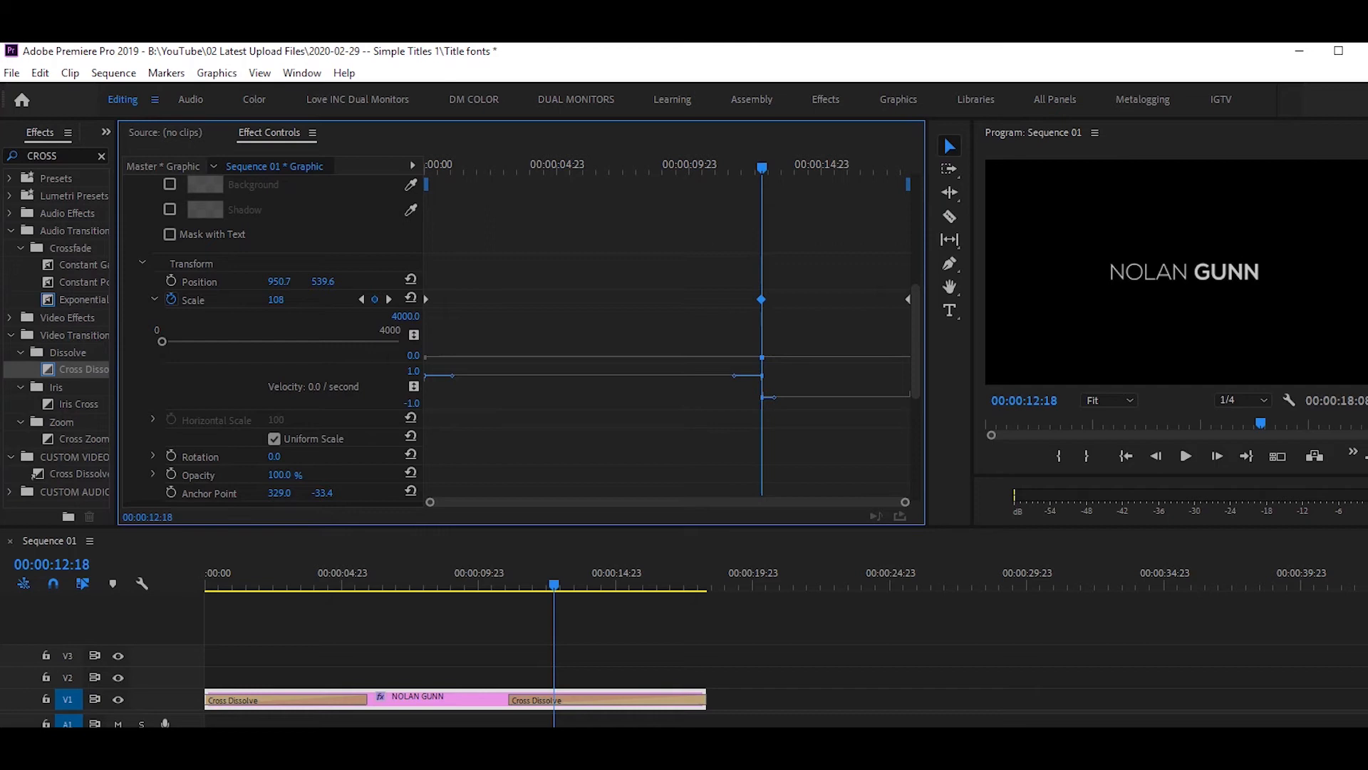
key("Delete")
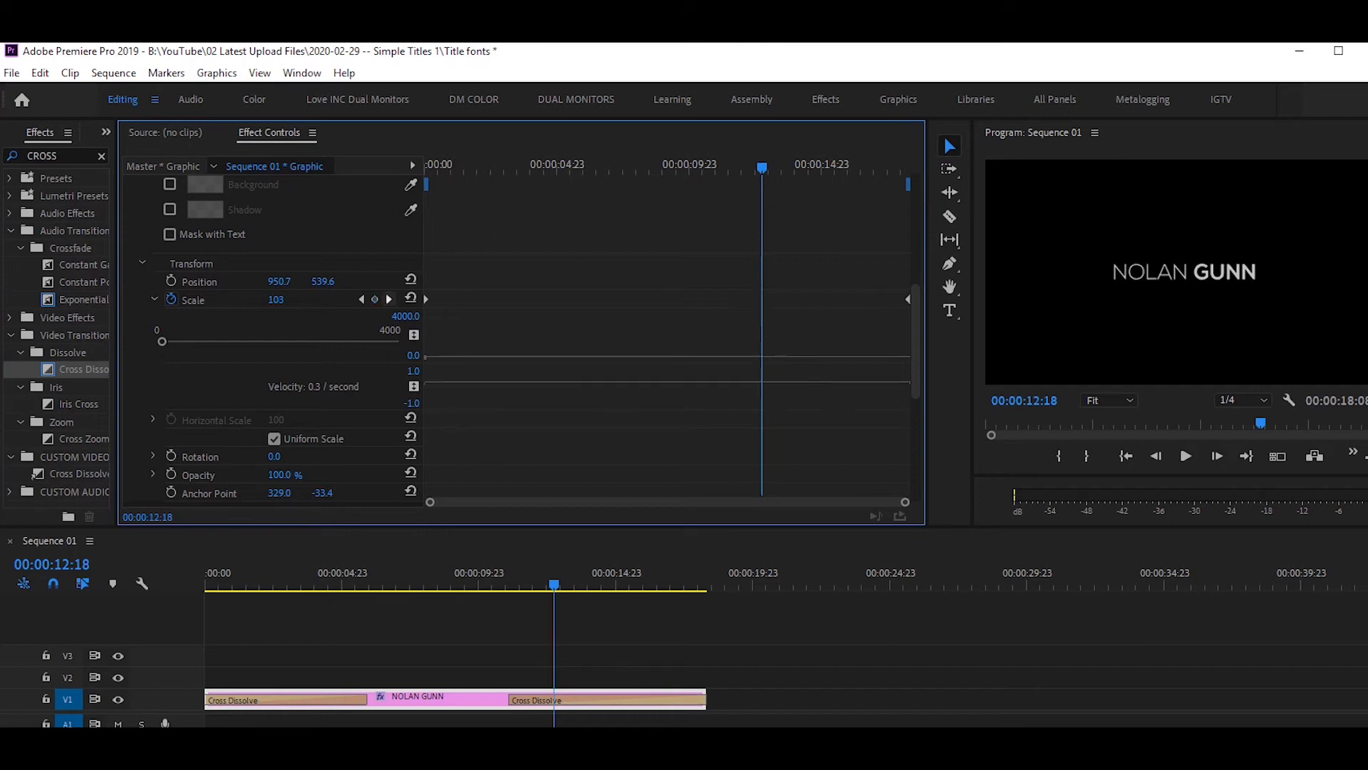
Set the final Scale keyframe to 108 and return to the sequence start.
left_click(388, 299)
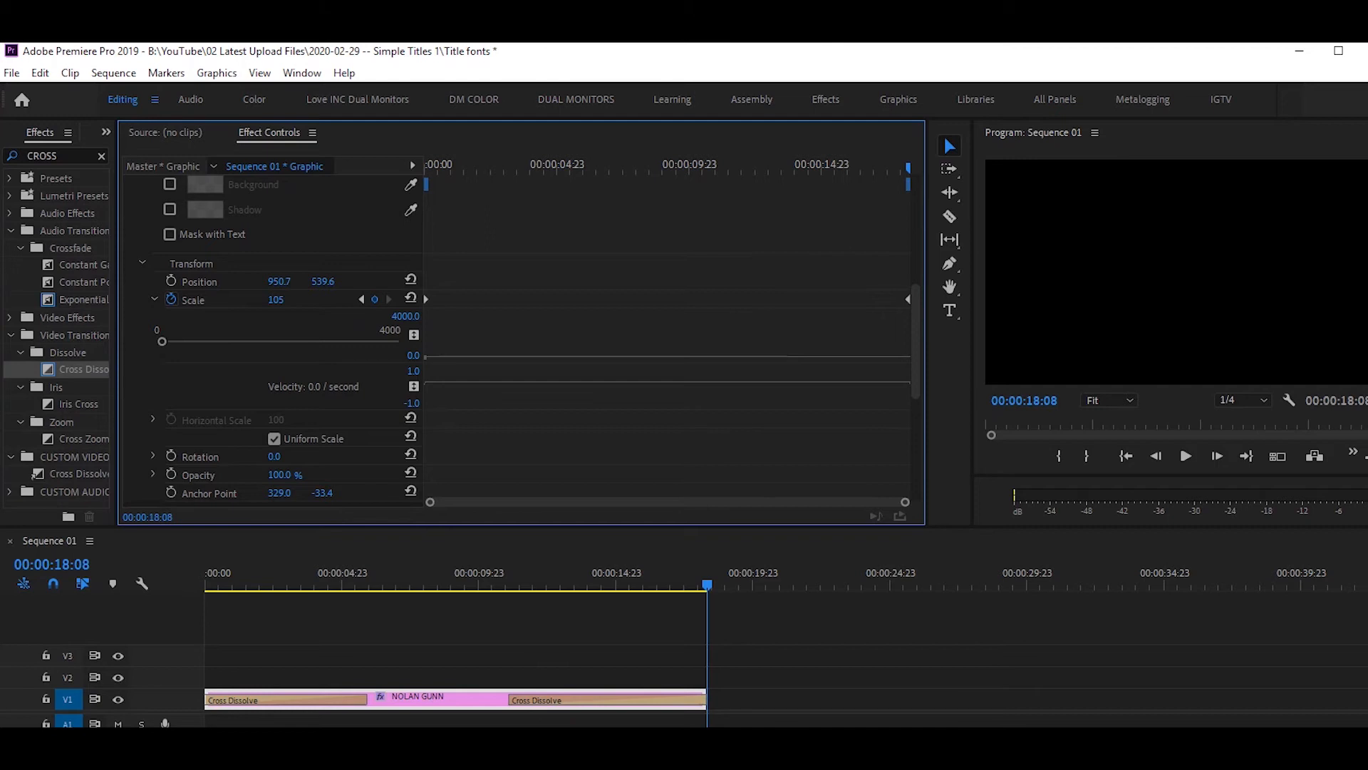
left_click(276, 299)
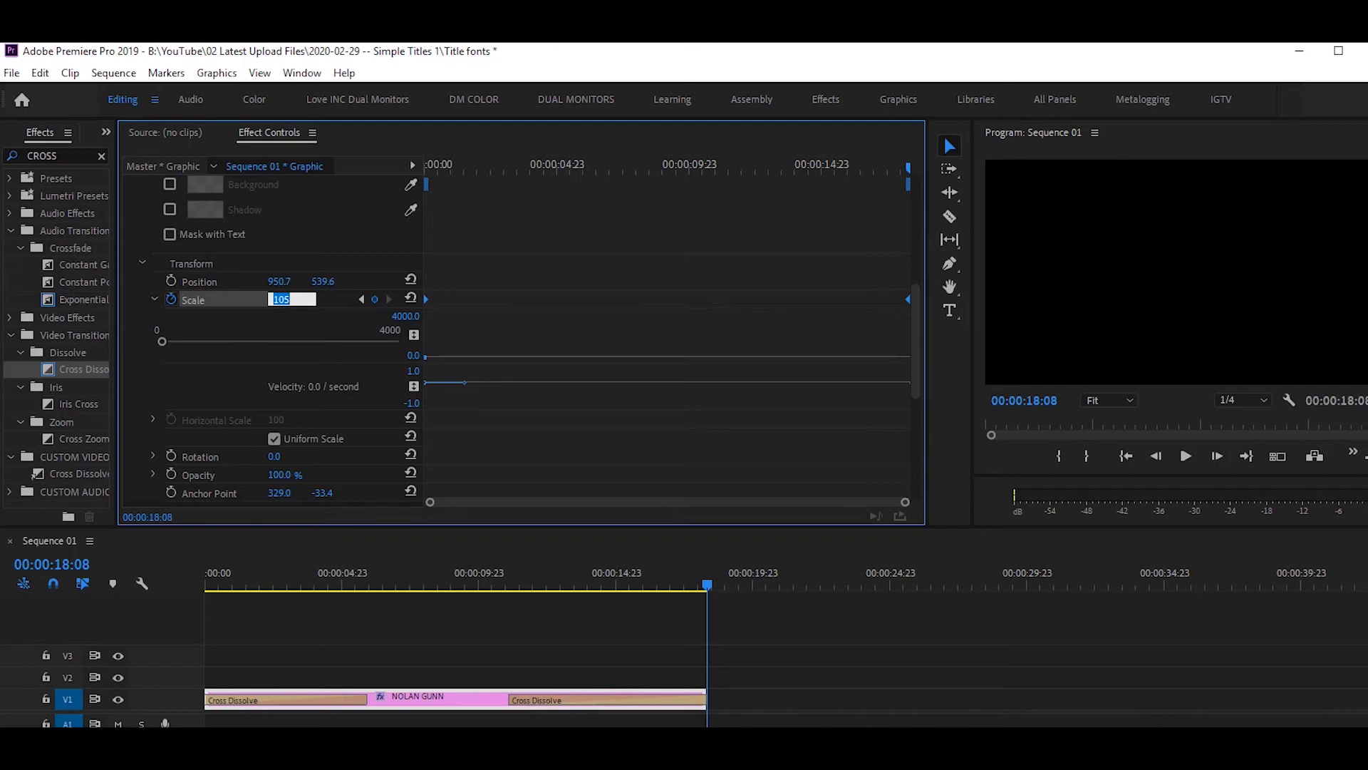
type("108")
key("Return")
key("Home")
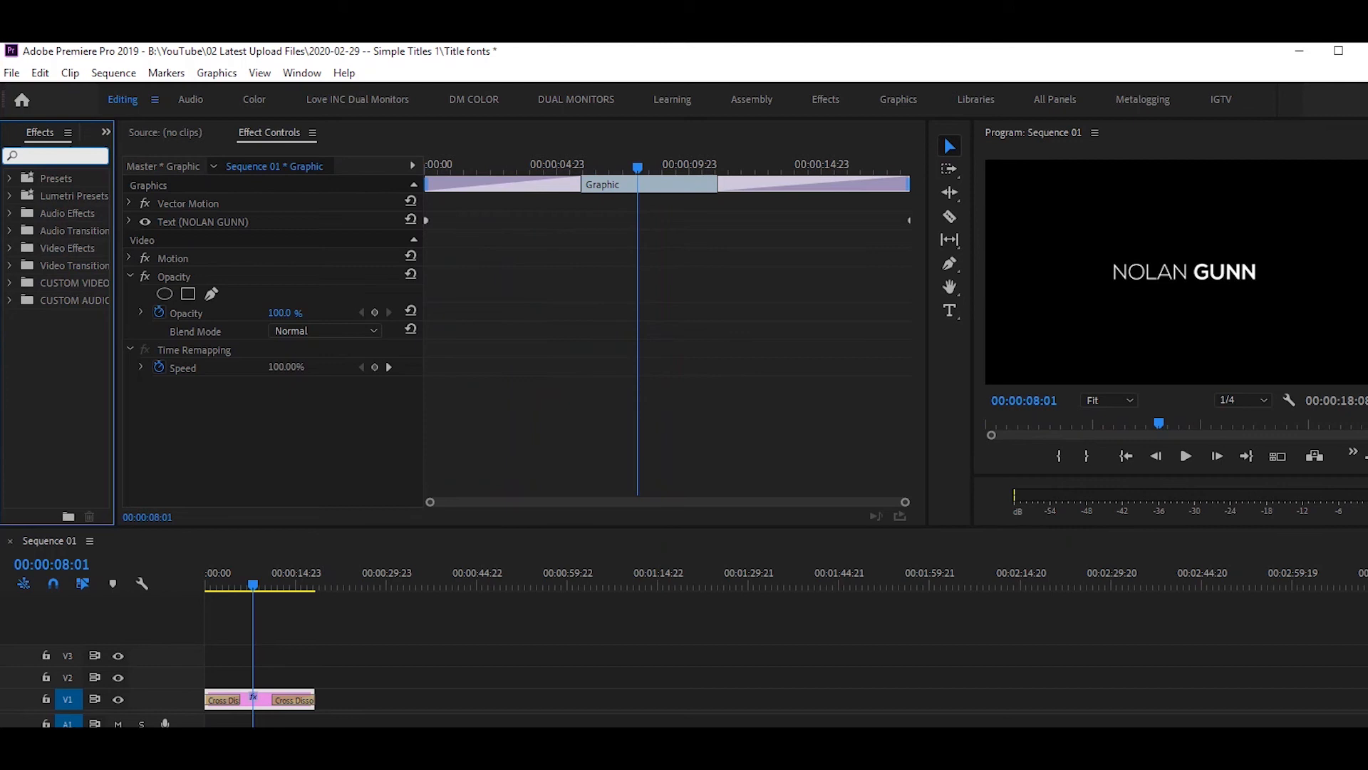
Search the Effects panel for 'BLUR' to list Gaussian Blur under Blur & Sharpen.
type("BLUR")
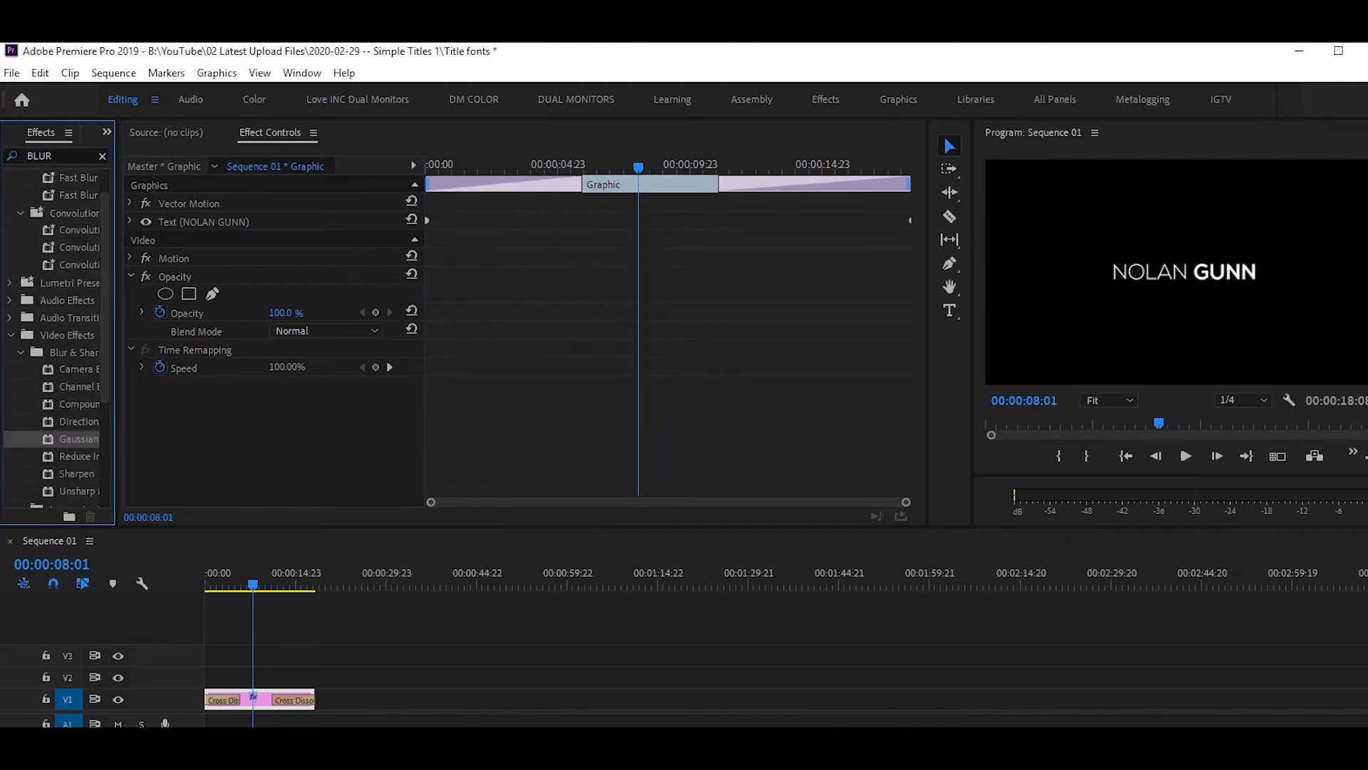
left_click_drag(95, 436, 283, 718)
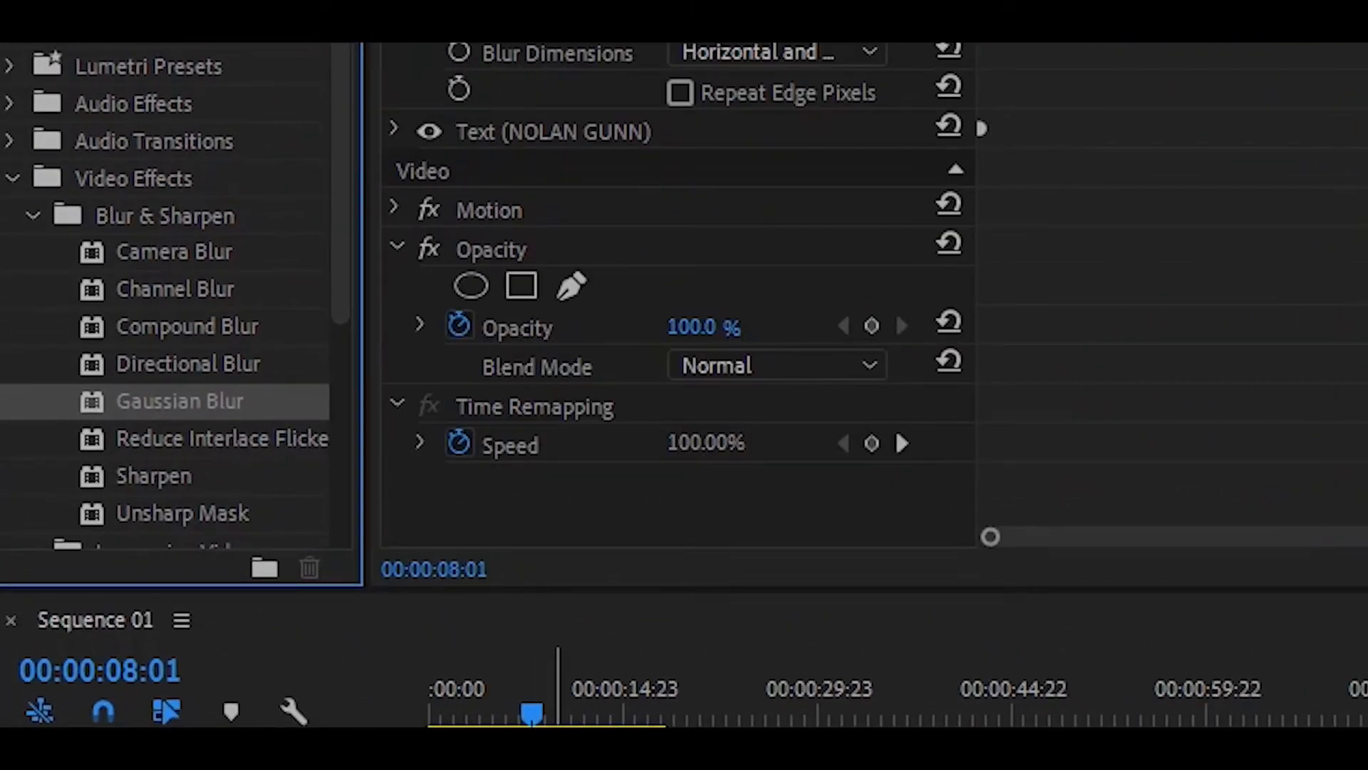
left_click(895, 427)
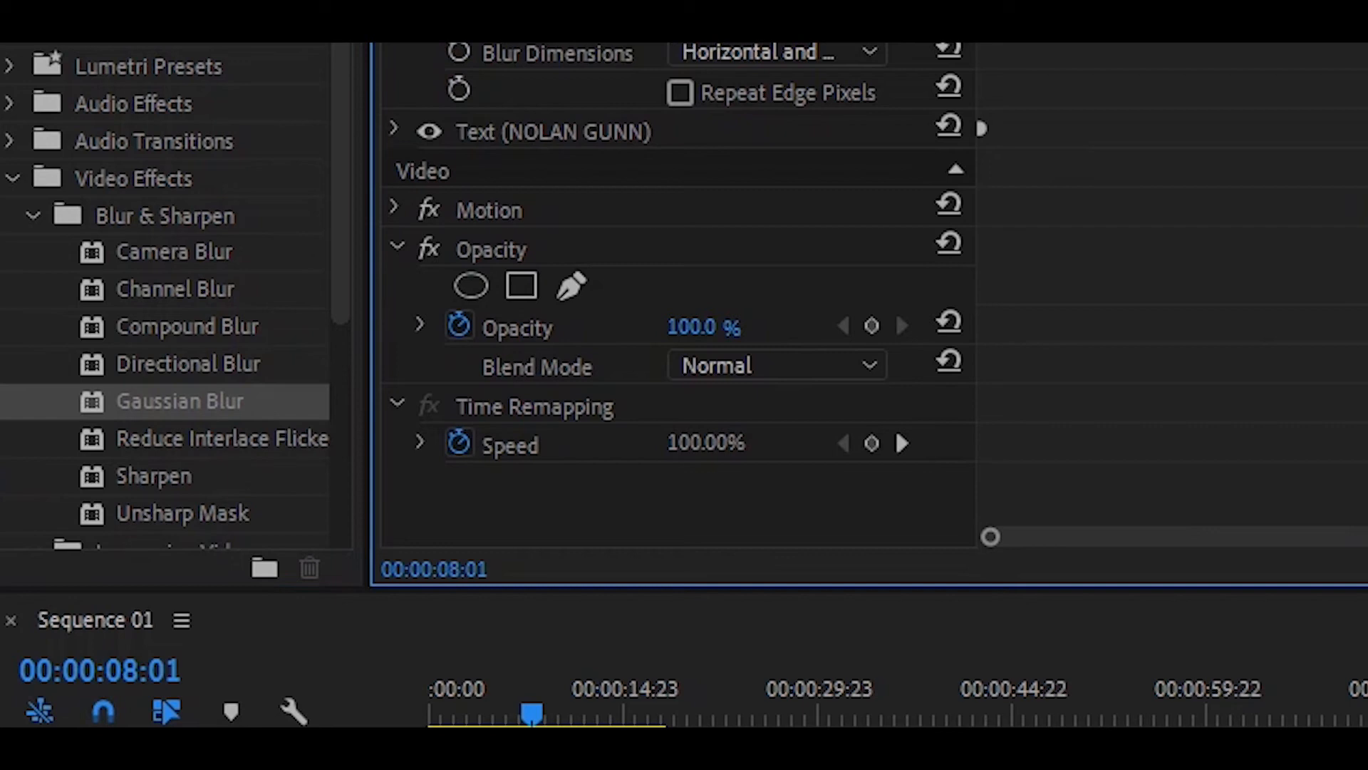
left_click(555, 131)
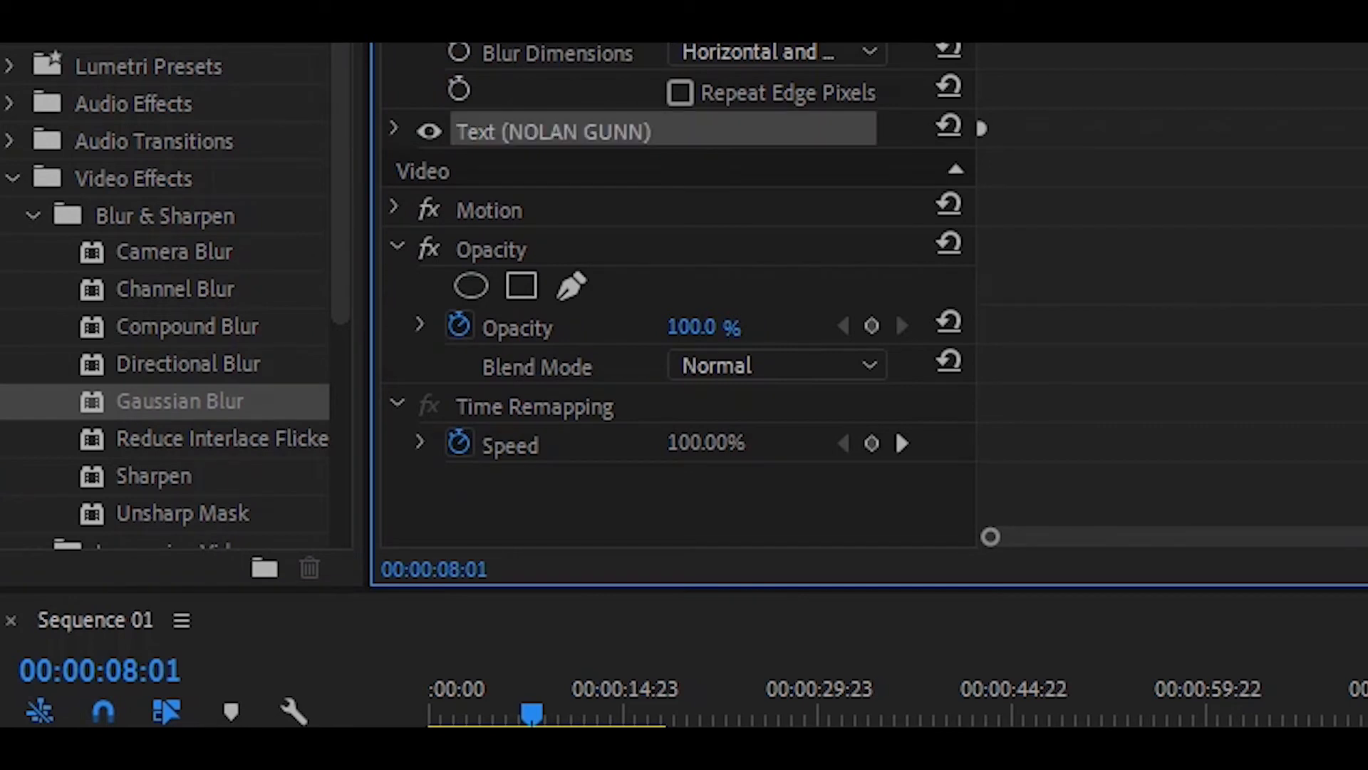
left_click(394, 128)
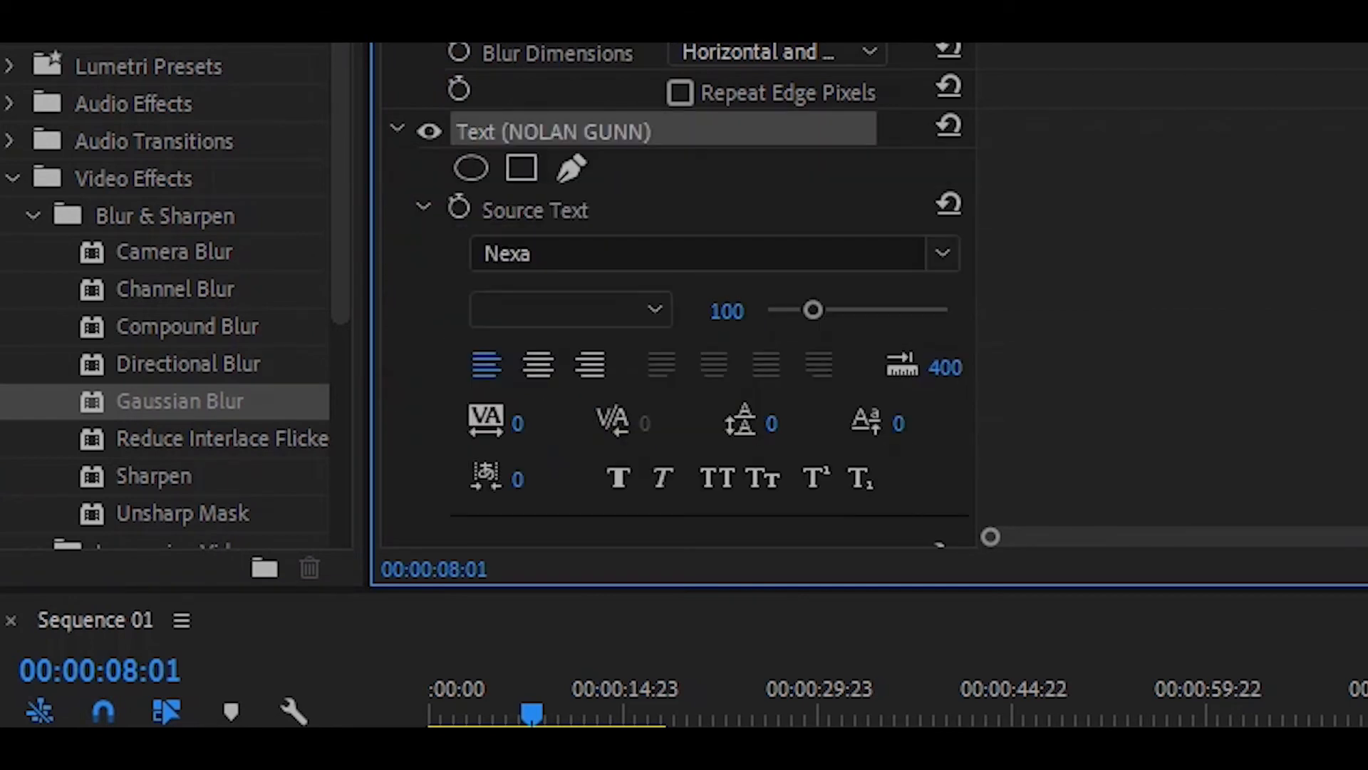
left_click(397, 128)
left_click(400, 77)
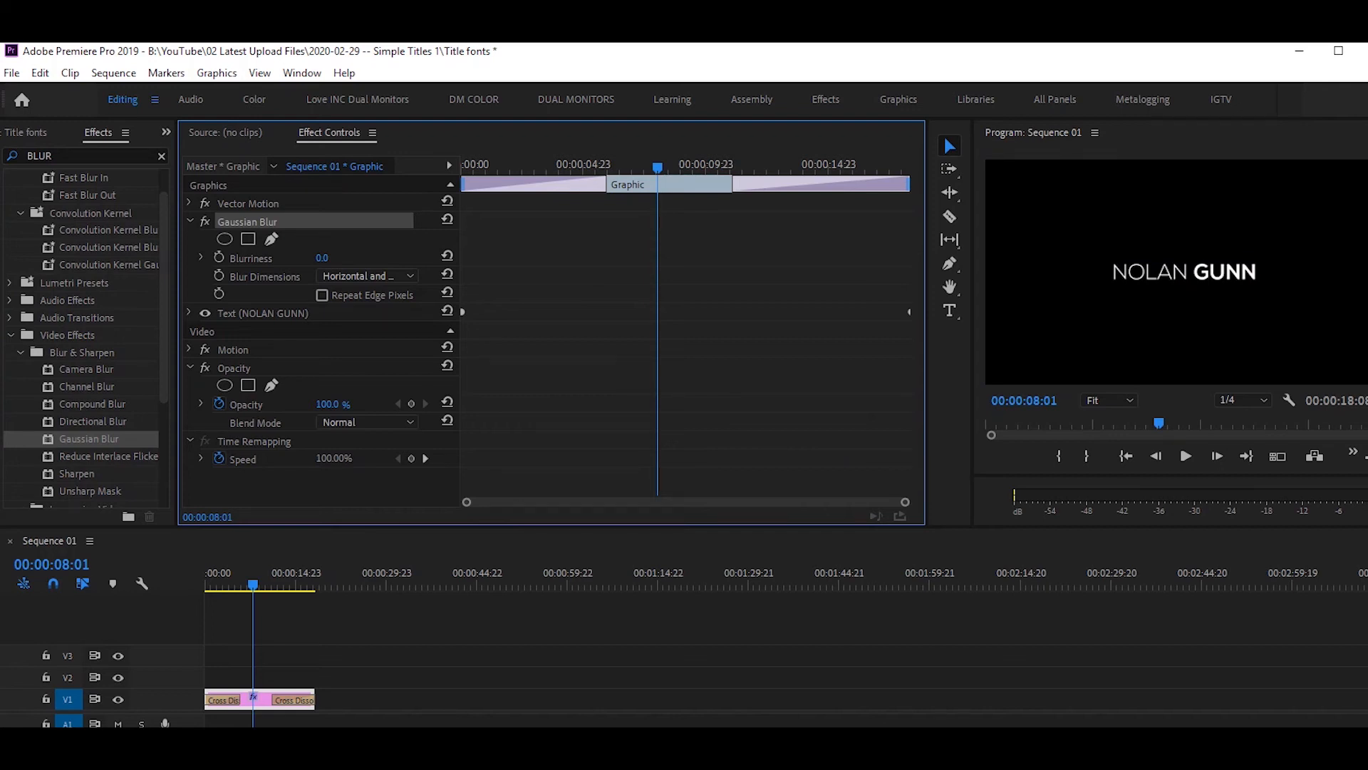
Keyframe Blurriness at a raised value of 15.0 and move that keyframe to the clip start.
left_click_drag(657, 167, 550, 168)
left_click(219, 257)
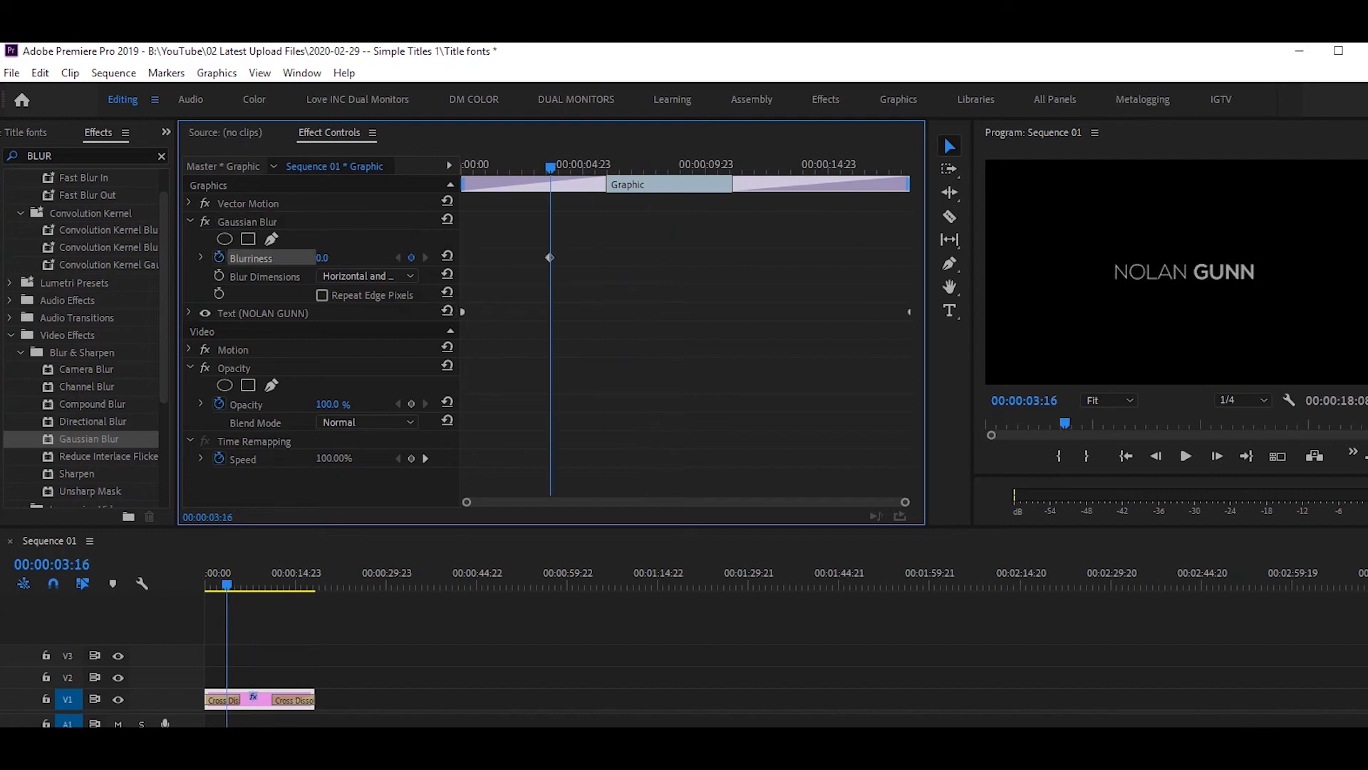
left_click_drag(323, 258, 331, 258)
left_click_drag(549, 257, 463, 257)
Preview the blurred title from the start of the clip.
left_click_drag(551, 168, 462, 167)
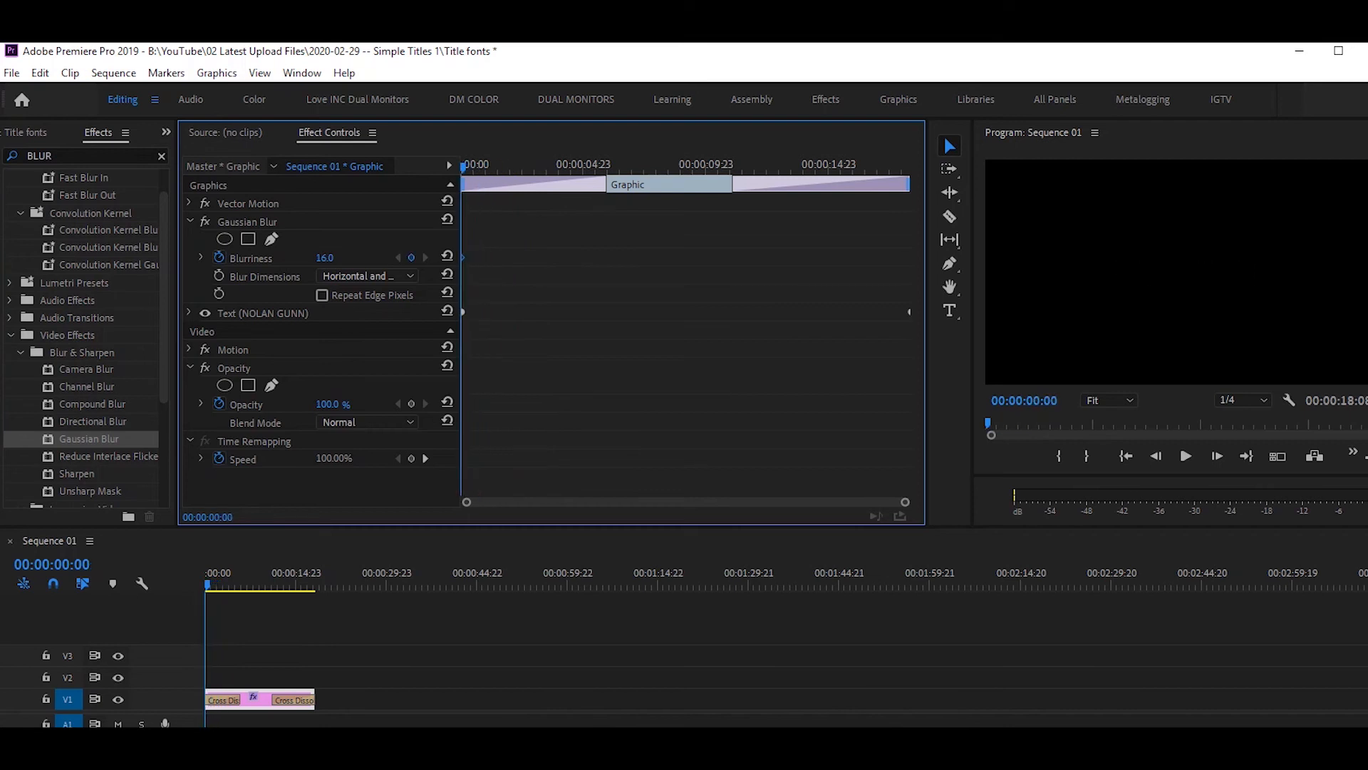
key("space")
key("Home")
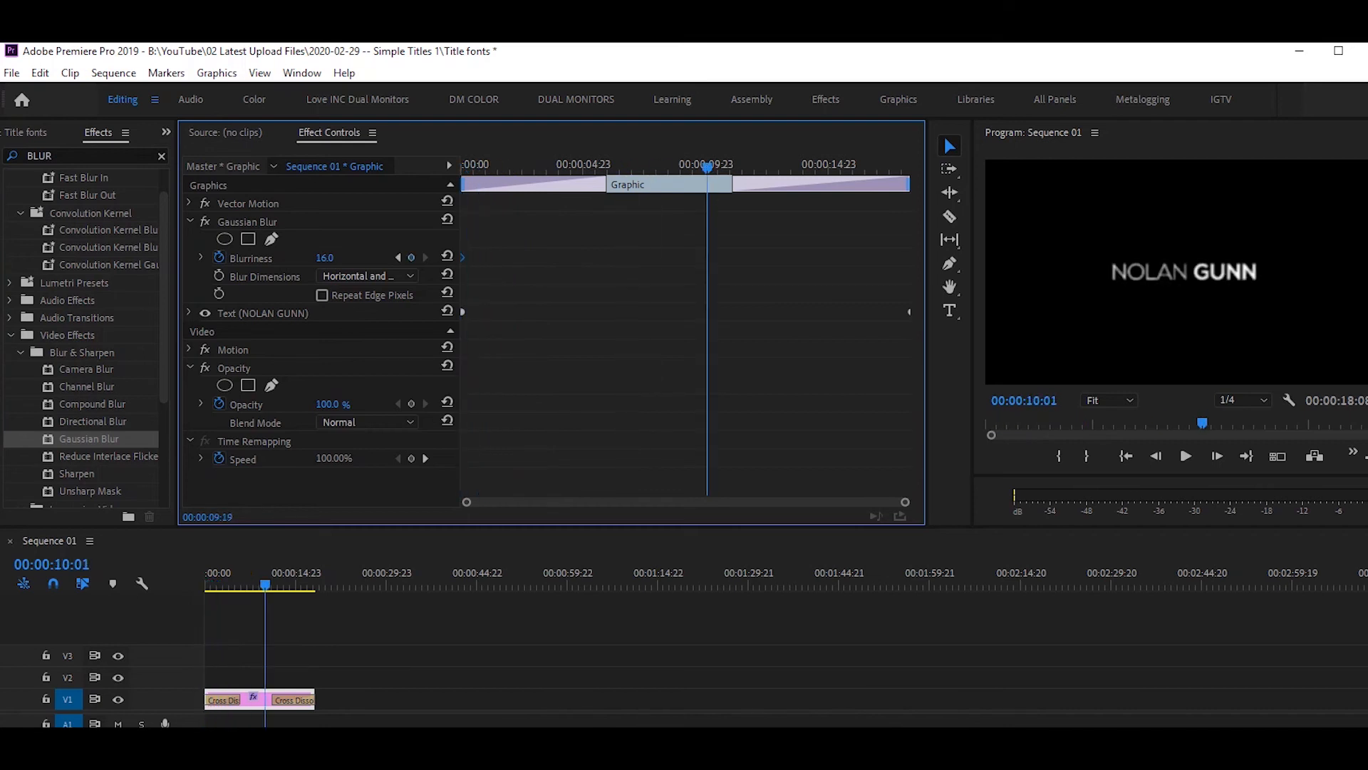
key("Home")
mouse_move(463, 168)
left_mouse_down()
mouse_move(864, 168)
mouse_move(462, 167)
left_mouse_up()
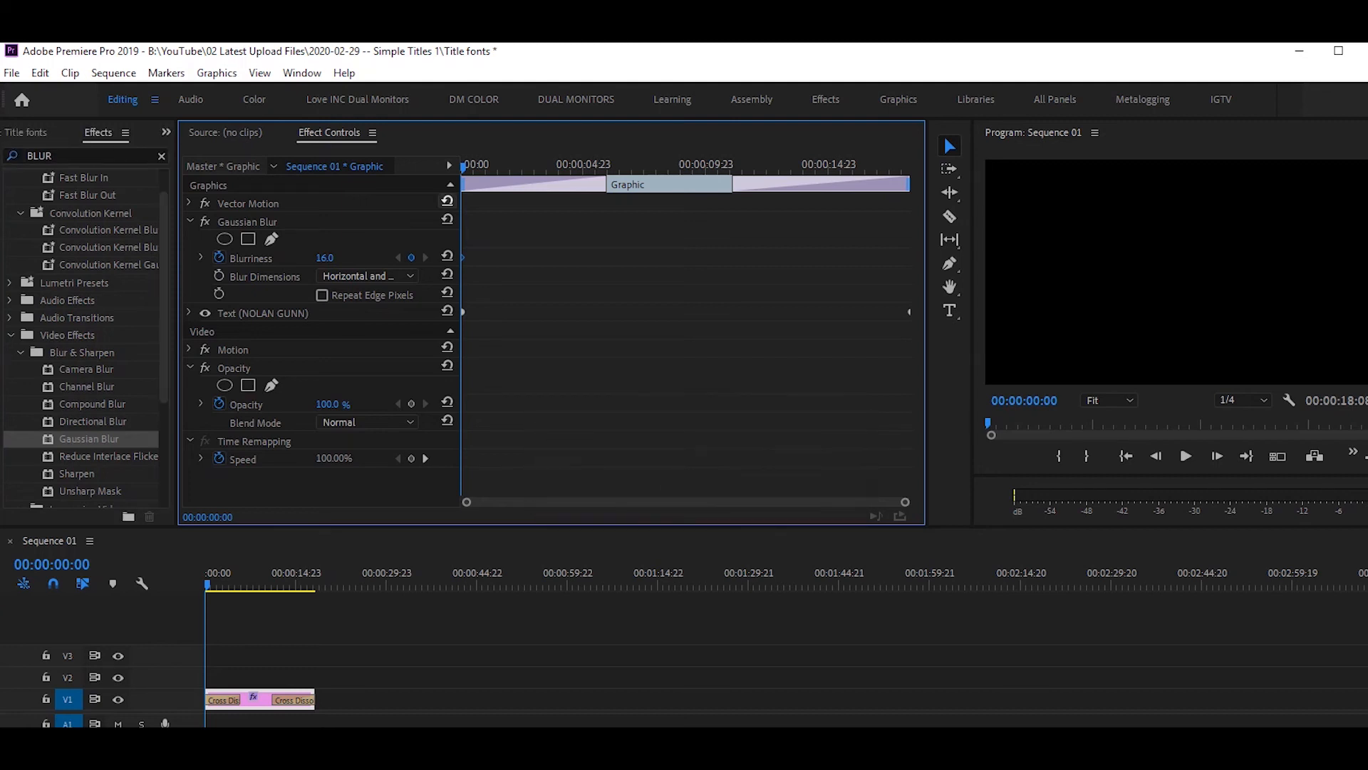
Add a Blurriness keyframe of 0 at 00:00:05:14 and preview the blur-in.
key("space")
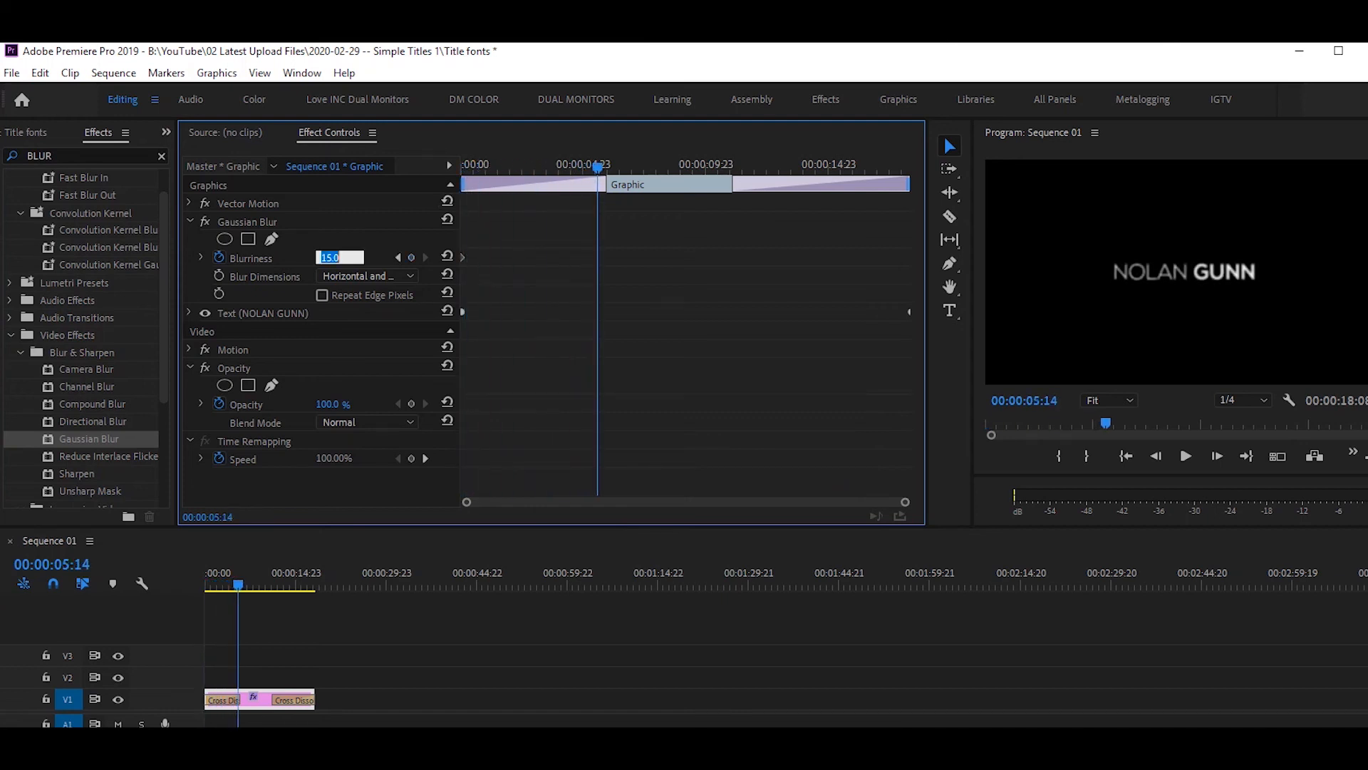
key("Return")
left_click_drag(597, 168, 462, 168)
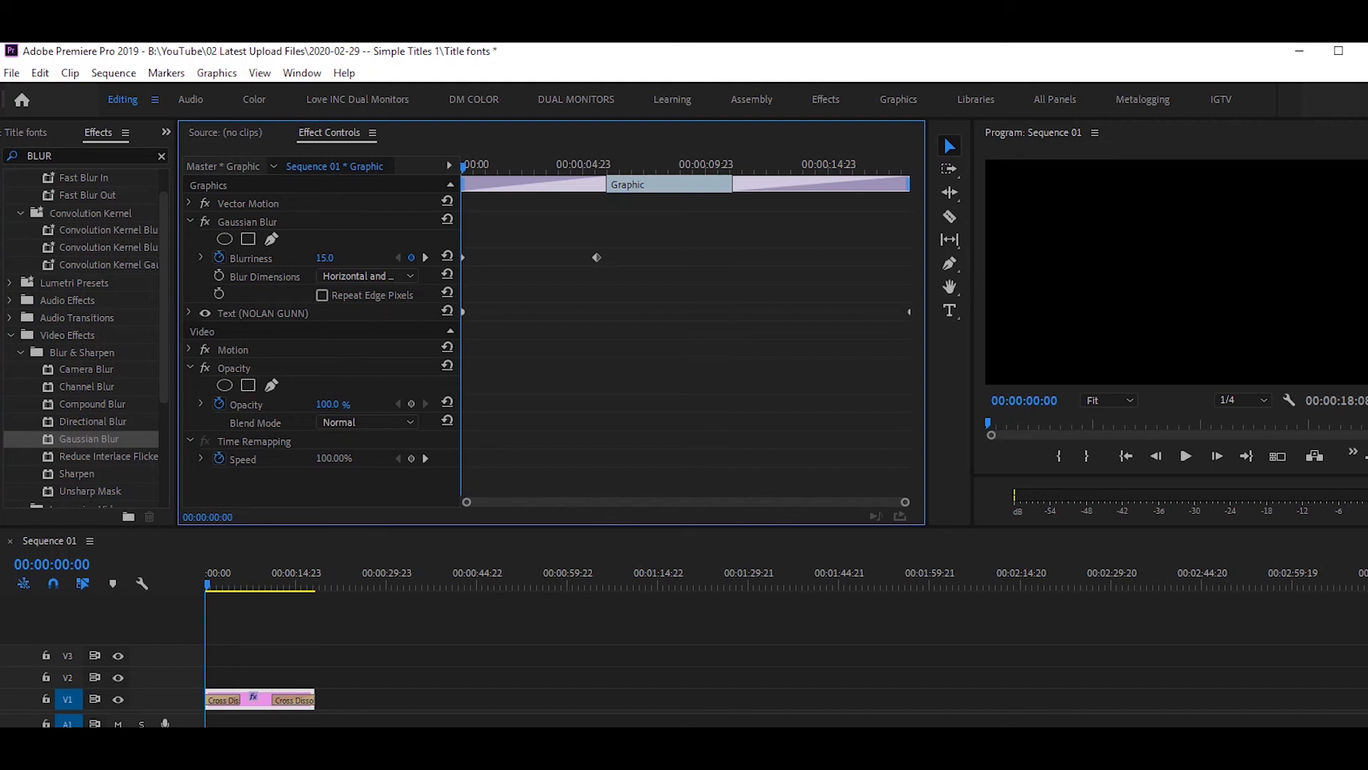
key("space")
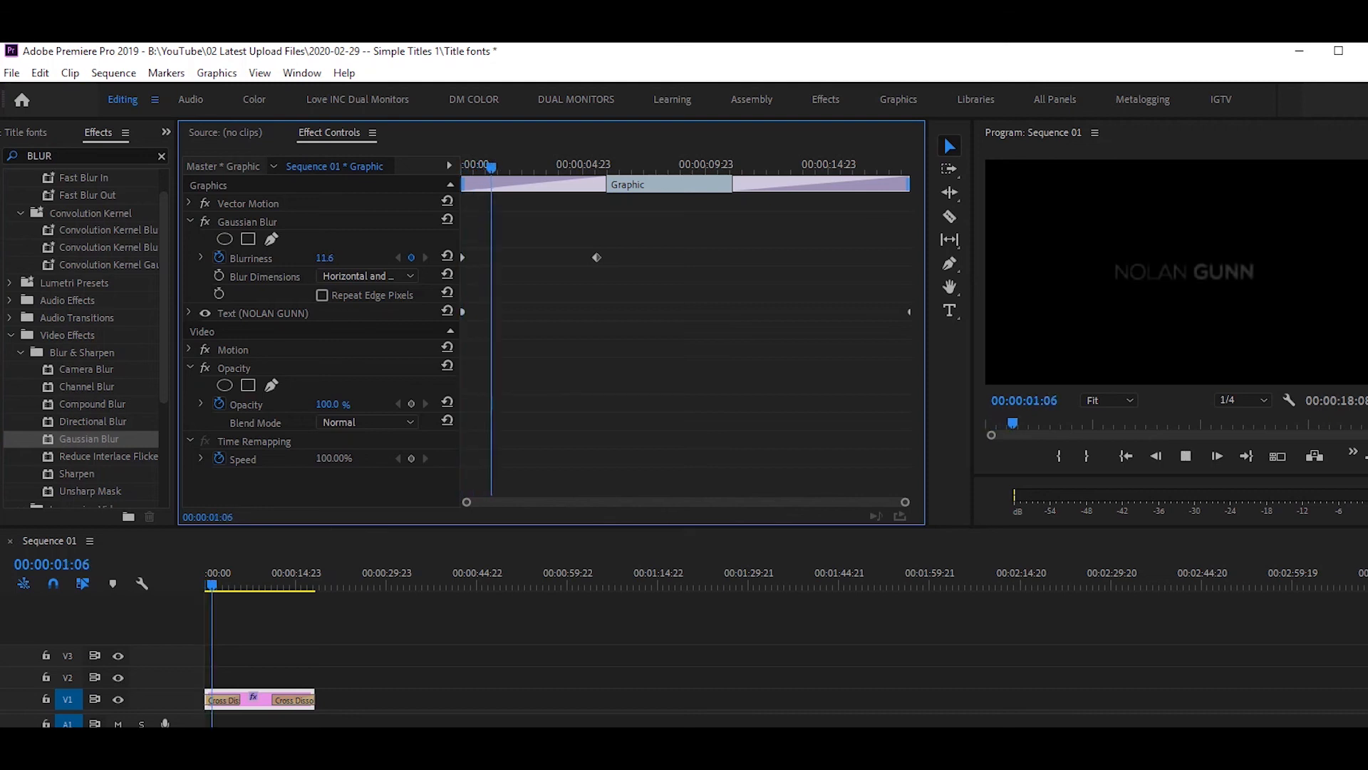
Set the Program monitor playback resolution to Full and replay the blur-in from the start.
right_click(1173, 285)
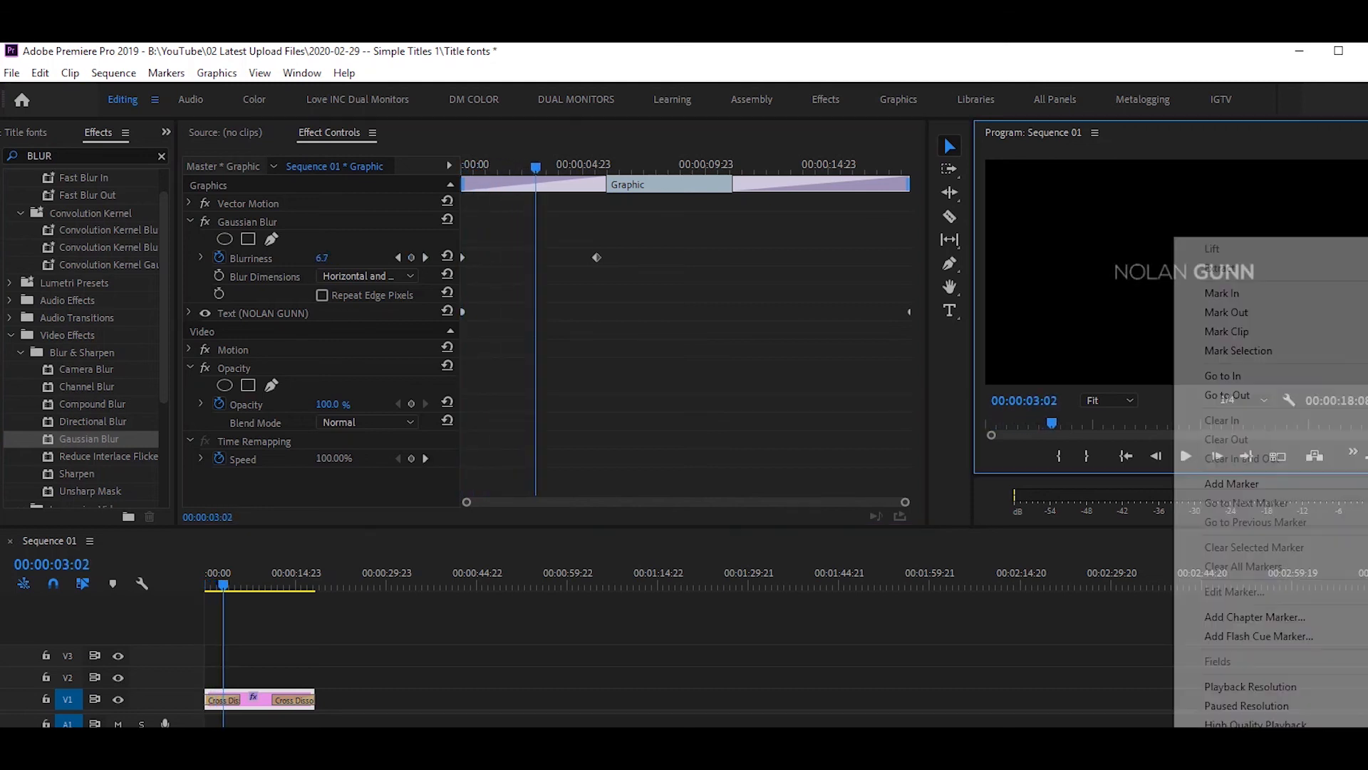
key("Escape")
left_click(1244, 400)
left_click(1240, 418)
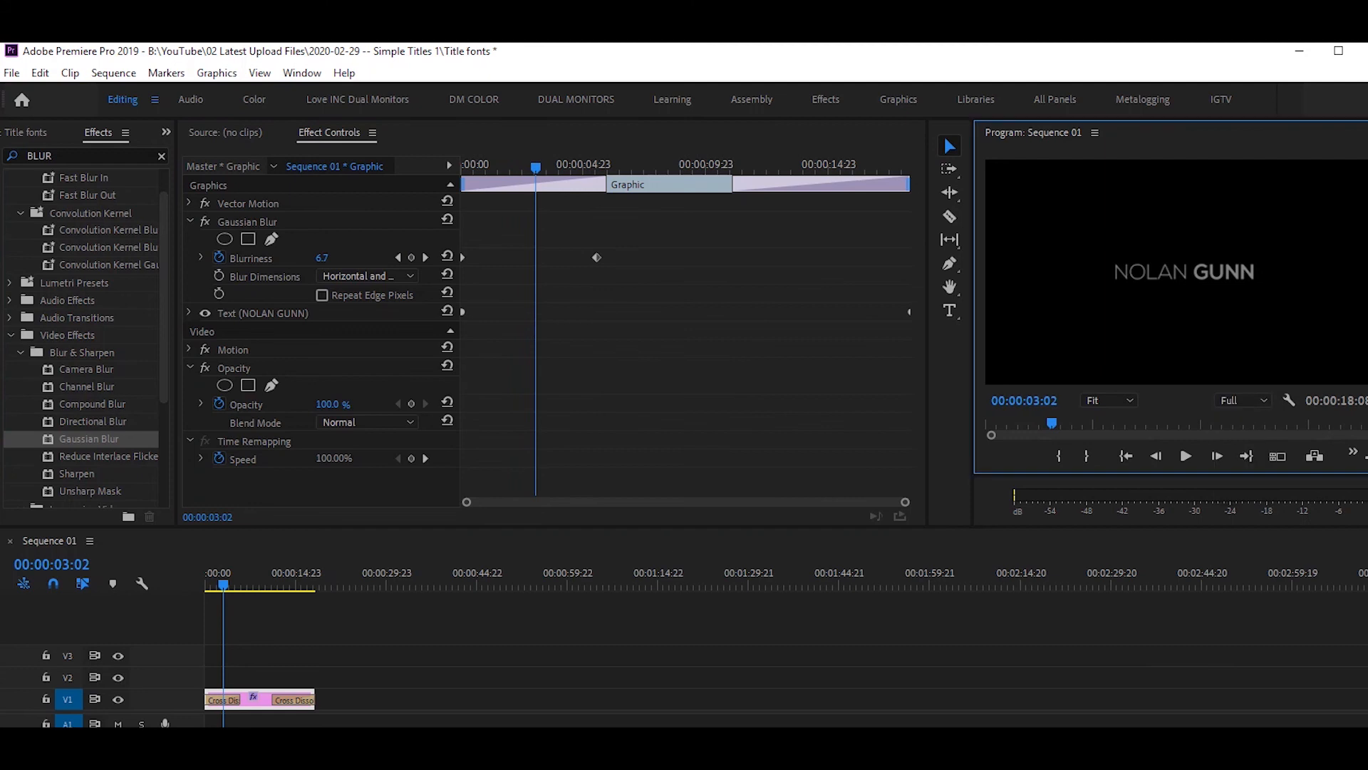
left_click_drag(221, 584, 205, 584)
key("space")
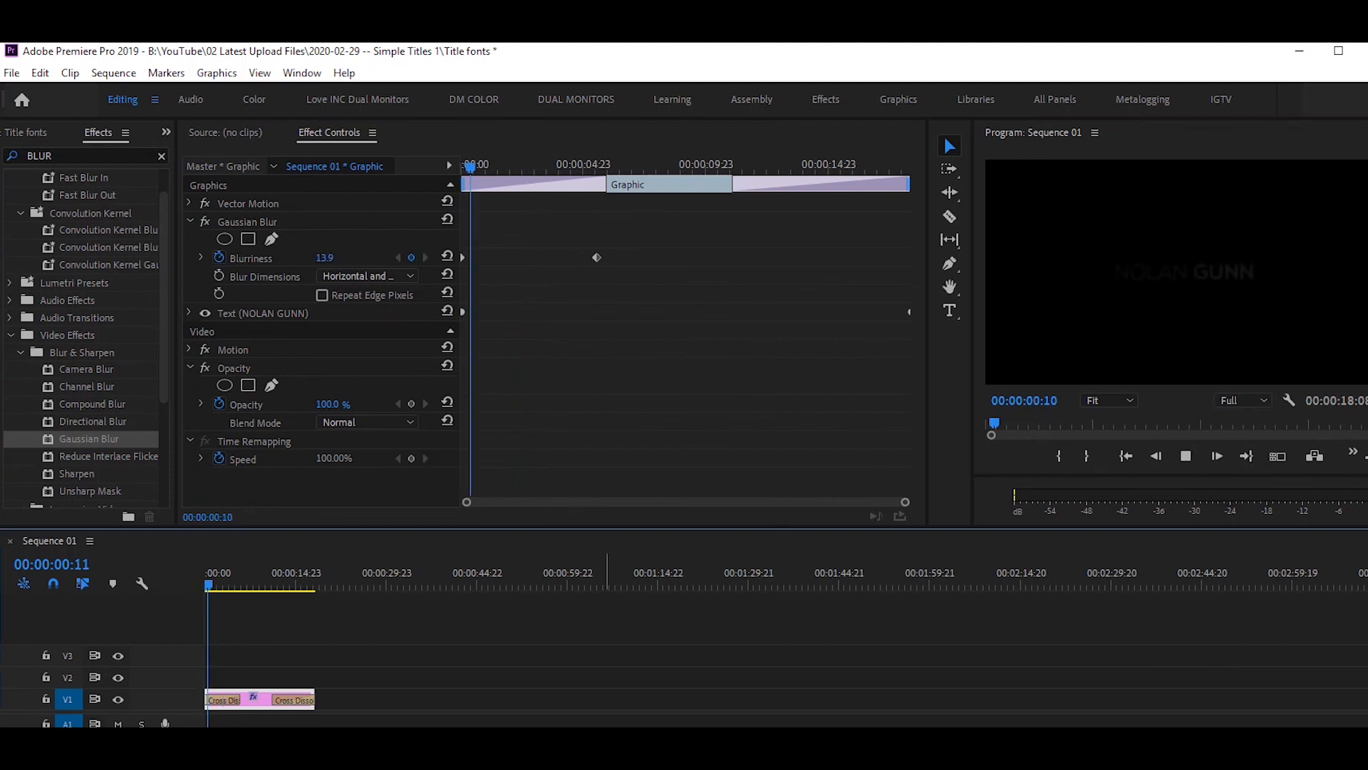